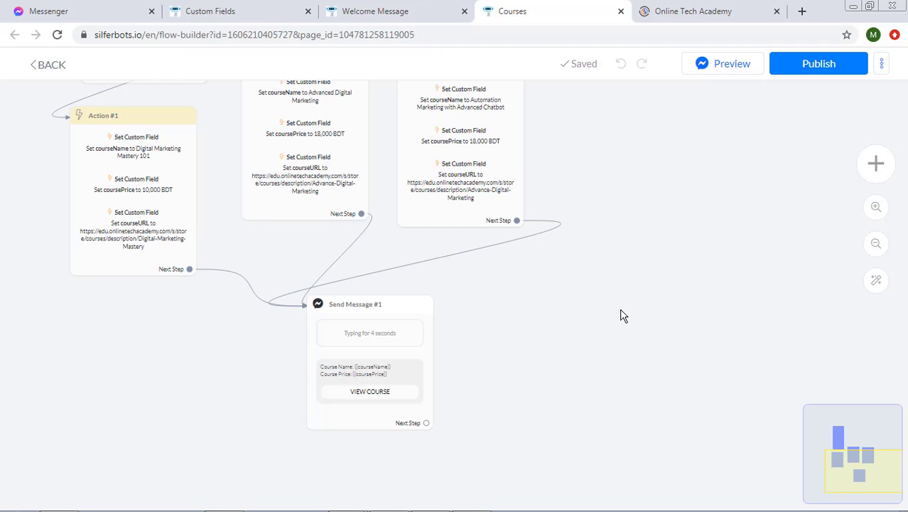
- Open the Courses flow's Send Message #1 node, with its typing delay and course card, for editing
{"action": "left_click", "coordinate": [394, 352]}
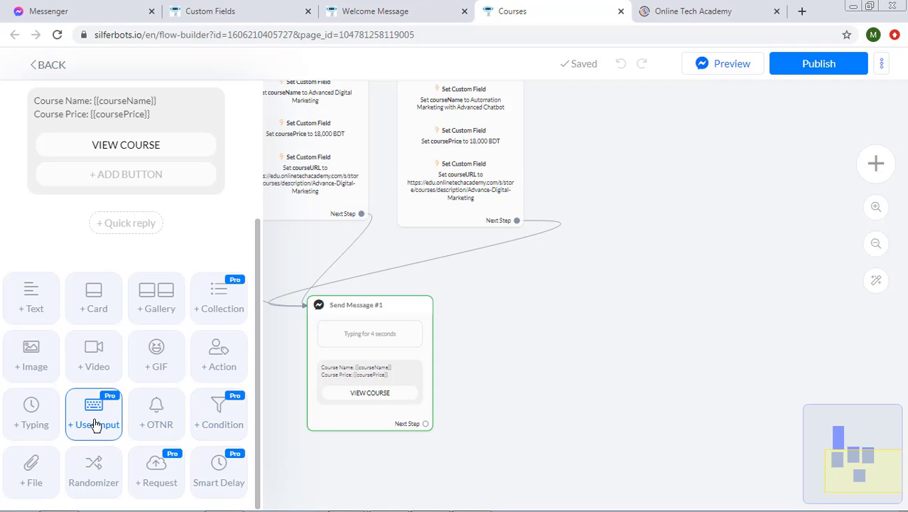
- Add the user-input question 'Please select or type your email address.' above the course card
{"action": "left_click", "coordinate": [98, 424]}
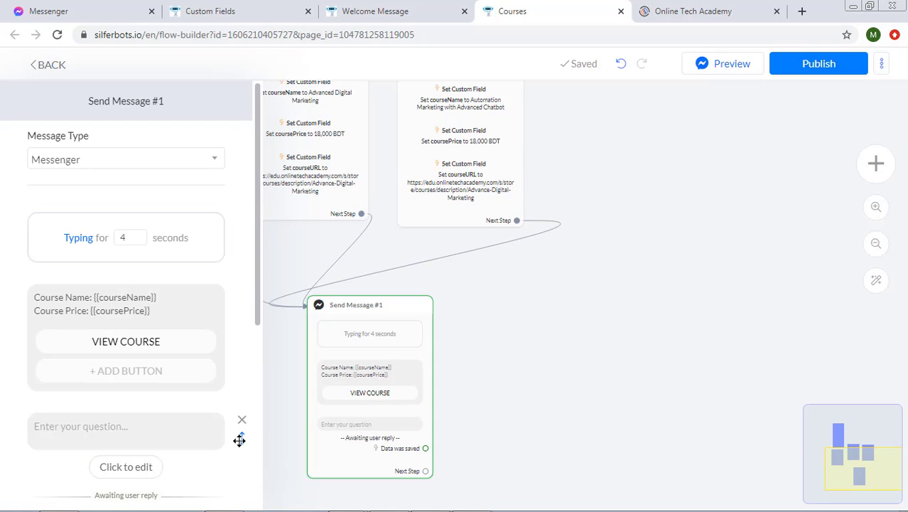
{"action": "left_click_drag", "start_coordinate": [236, 437], "coordinate": [239, 304]}
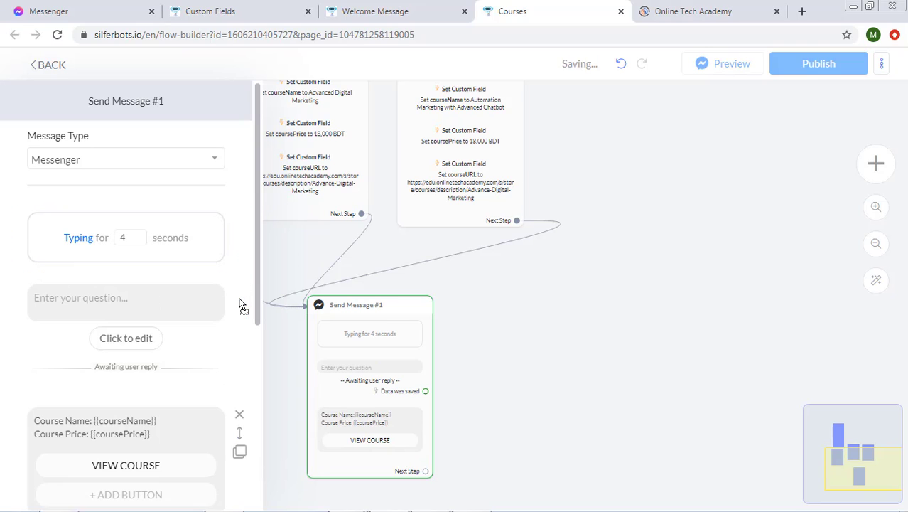
{"action": "left_click", "coordinate": [151, 302]}
{"action": "type", "text": "Please s"}
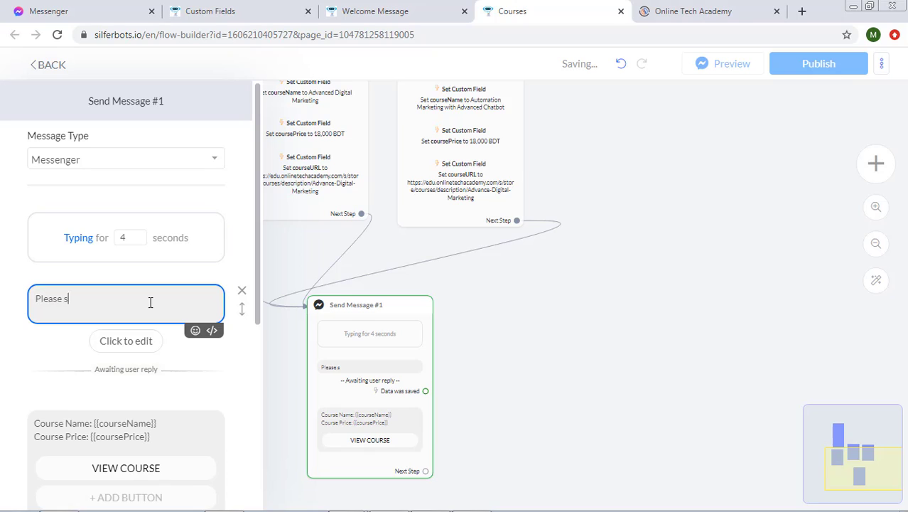
{"action": "type", "text": "elect or type your email address."}
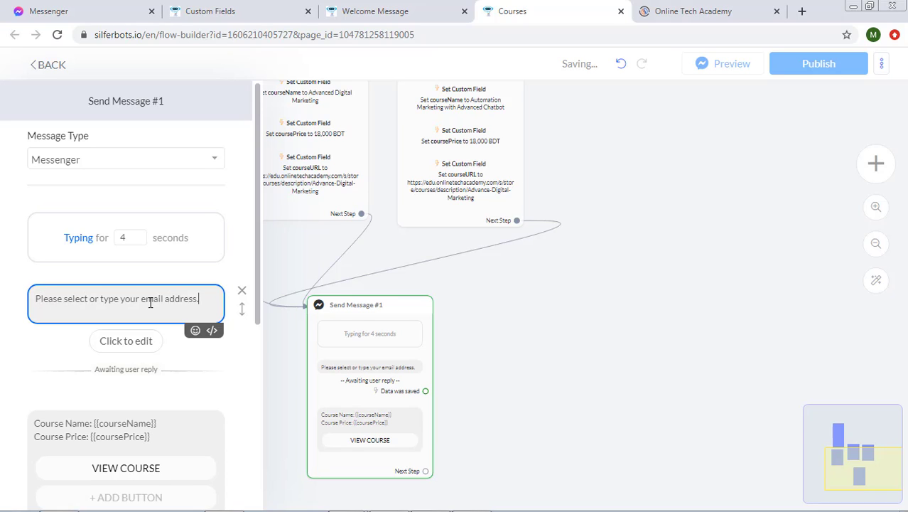
{"action": "left_click", "coordinate": [125, 376]}
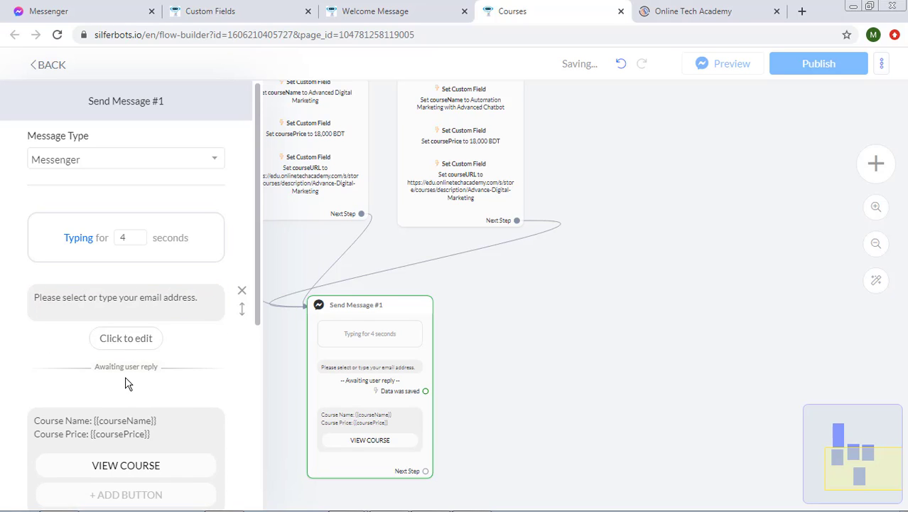
- Open Get User Input settings for the email question and expand the Reply type list
{"action": "left_click", "coordinate": [126, 338]}
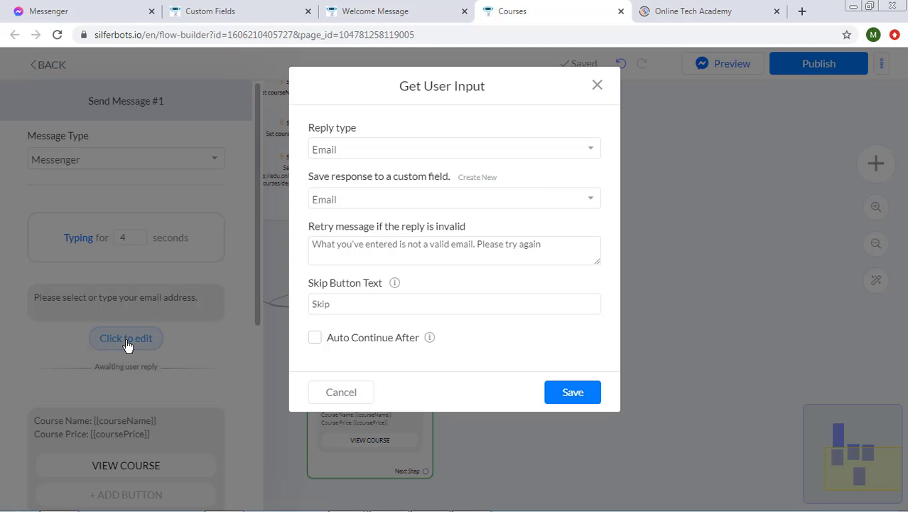
{"action": "left_click", "coordinate": [402, 150]}
{"action": "left_click", "coordinate": [374, 150]}
{"action": "left_click", "coordinate": [374, 150]}
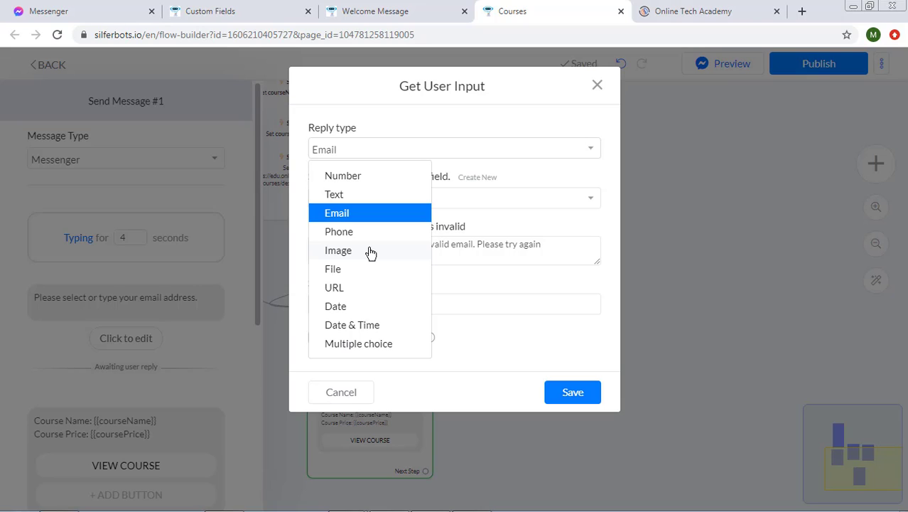
- Keep Email as the reply type and look over the invalid-email retry message
{"action": "left_click", "coordinate": [505, 234]}
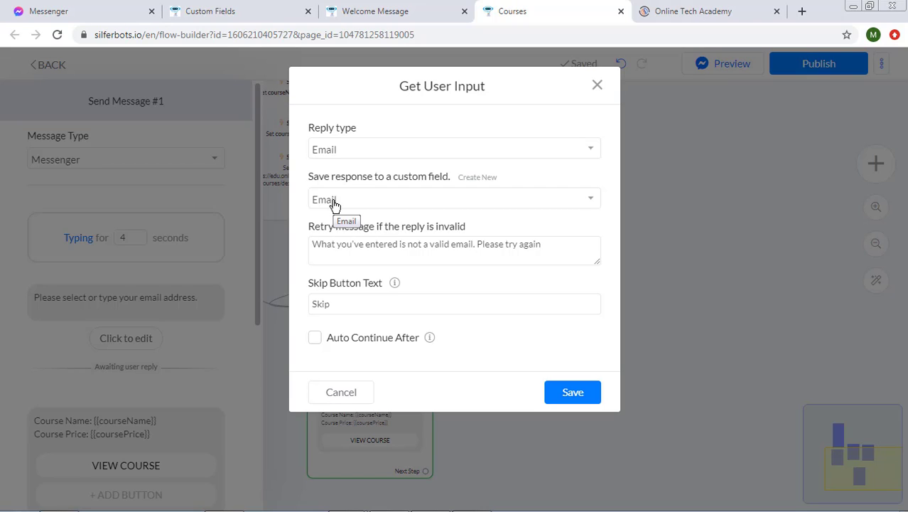
{"action": "left_click_drag", "start_coordinate": [312, 244], "coordinate": [556, 255]}
{"action": "left_click", "coordinate": [556, 255]}
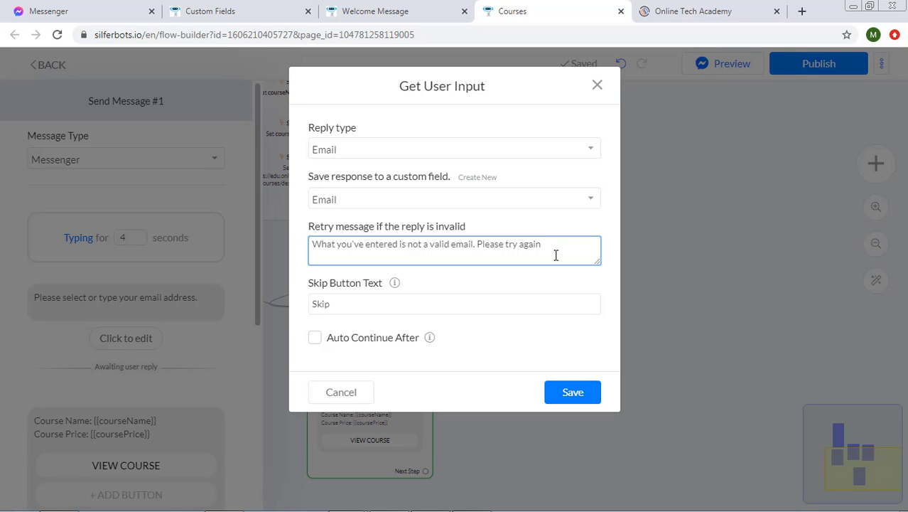
{"action": "left_click_drag", "start_coordinate": [555, 255], "coordinate": [414, 285]}
{"action": "left_click", "coordinate": [449, 291]}
- Clear the 'Skip' text from the Skip Button Text field
{"action": "left_click", "coordinate": [441, 300]}
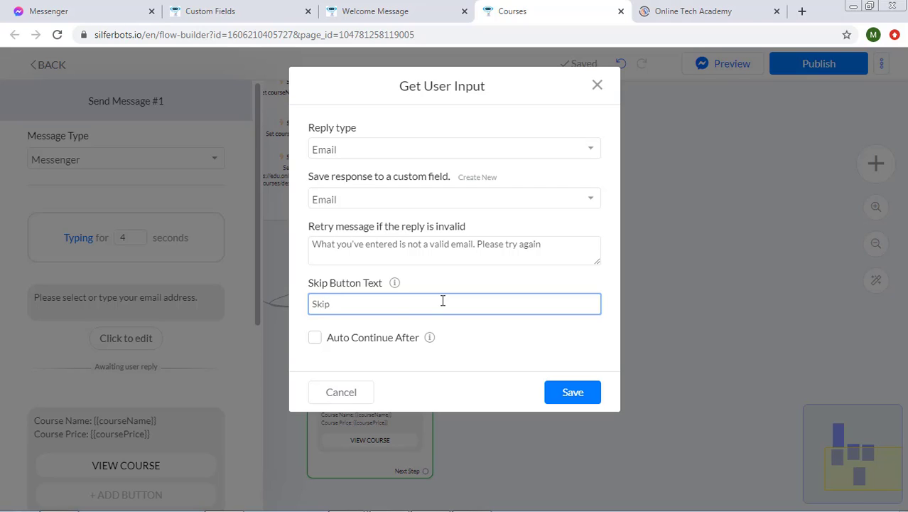
{"action": "left_click_drag", "start_coordinate": [442, 301], "coordinate": [316, 316]}
{"action": "key", "text": "BackSpace"}
{"action": "left_click", "coordinate": [314, 326]}
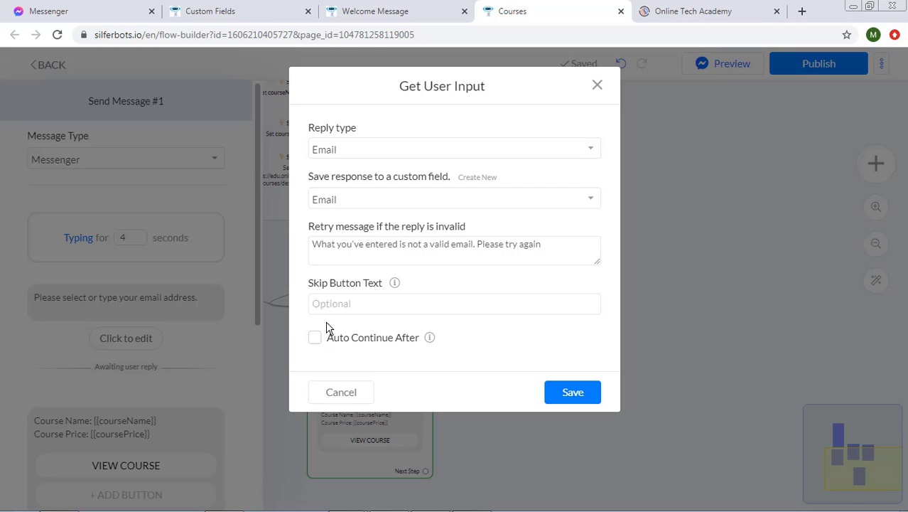
- Enable Auto Continue After with a 5 Minutes delay on the email question
{"action": "left_click", "coordinate": [371, 339]}
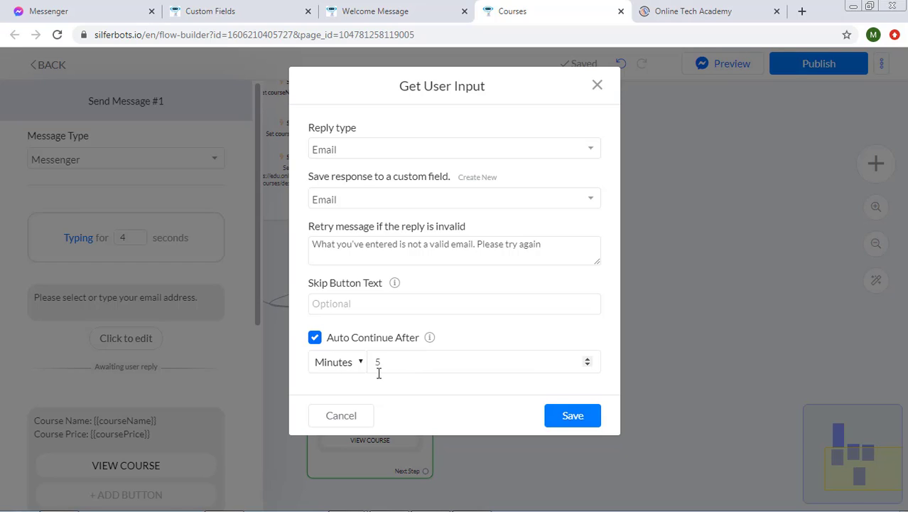
{"action": "left_click", "coordinate": [344, 363]}
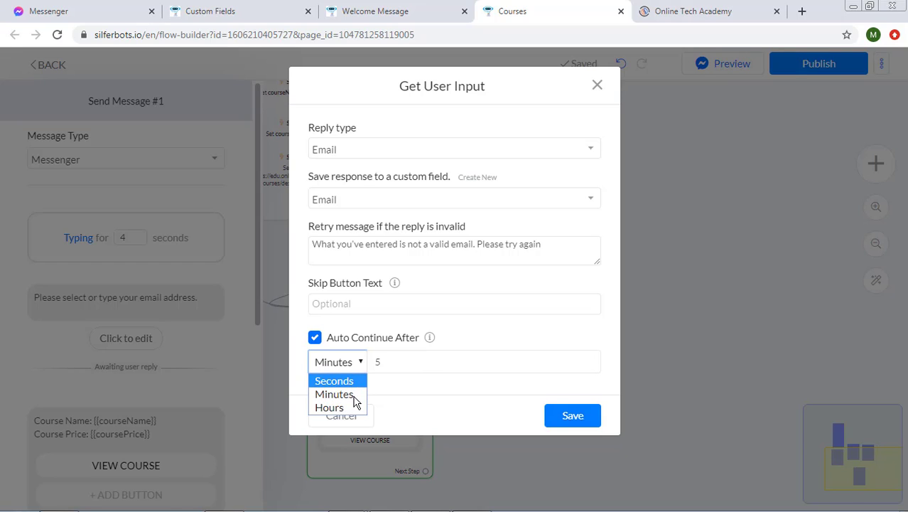
{"action": "left_click", "coordinate": [395, 381]}
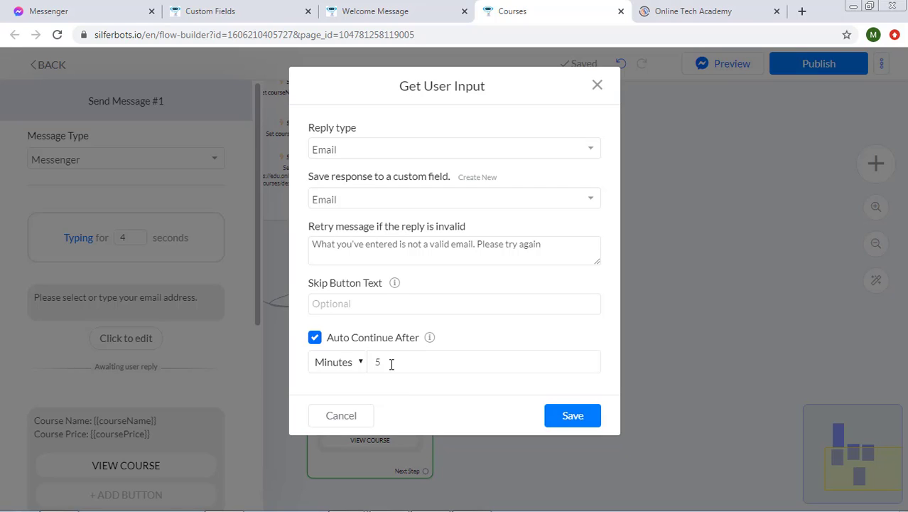
{"action": "double_click", "coordinate": [391, 363]}
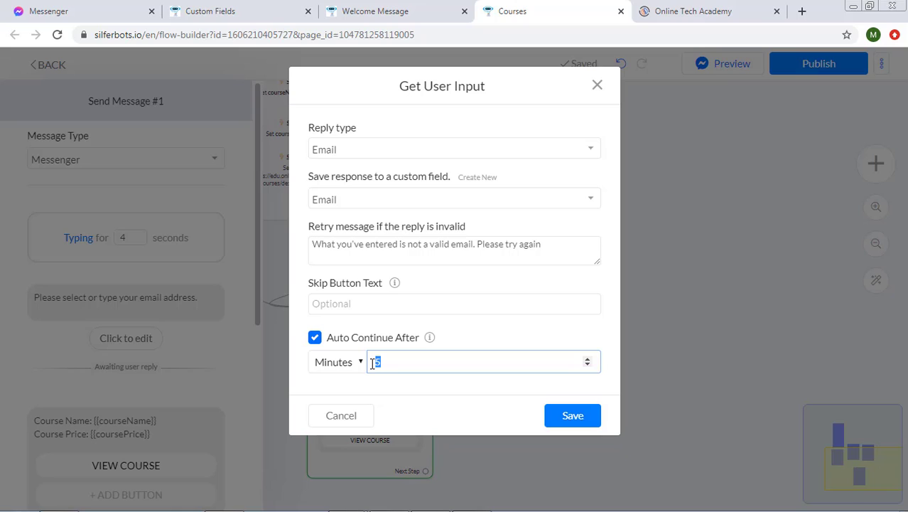
{"action": "left_click", "coordinate": [406, 382]}
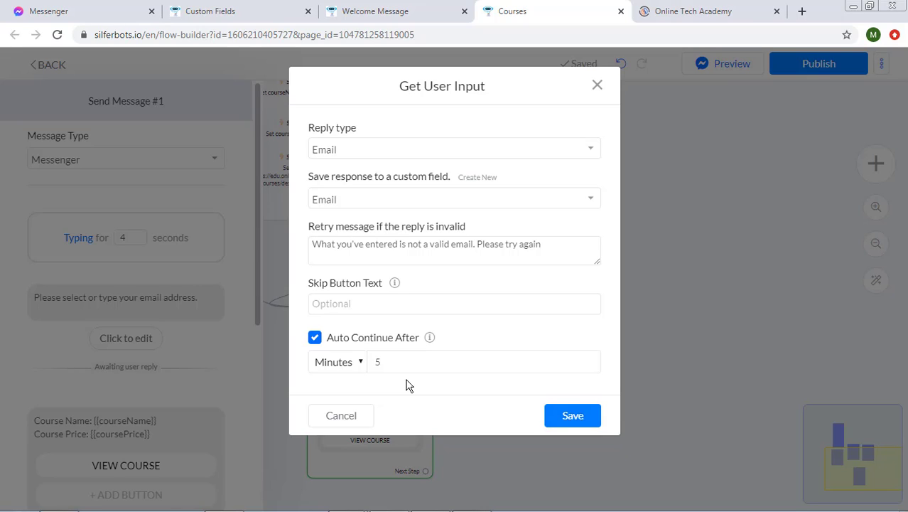
{"action": "left_click", "coordinate": [381, 305]}
{"action": "left_click", "coordinate": [486, 338]}
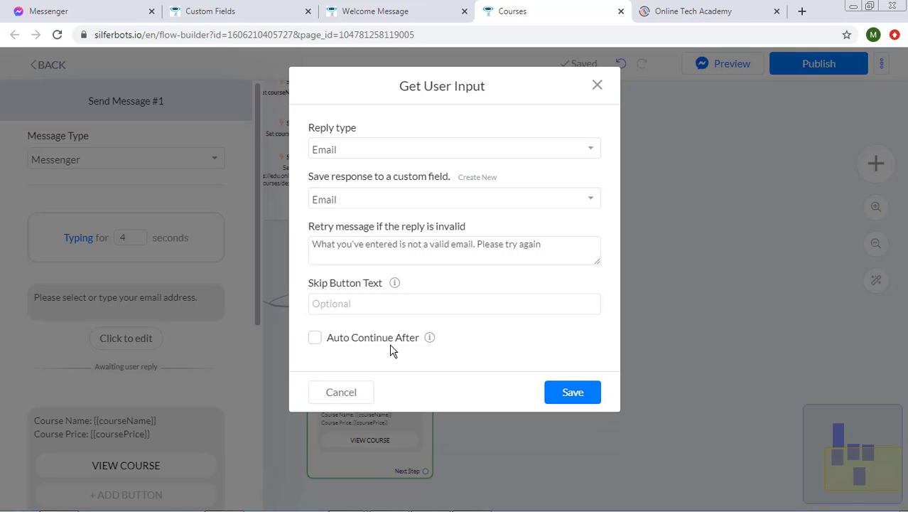
{"action": "left_click", "coordinate": [395, 342]}
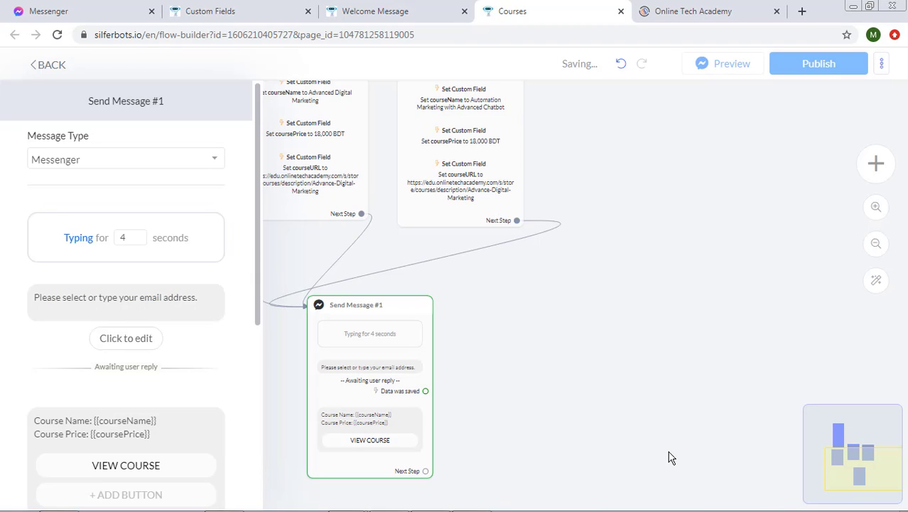
- Save the email question settings and go to the Messenger test chat with OTA Demo Bot
{"action": "left_click", "coordinate": [668, 452]}
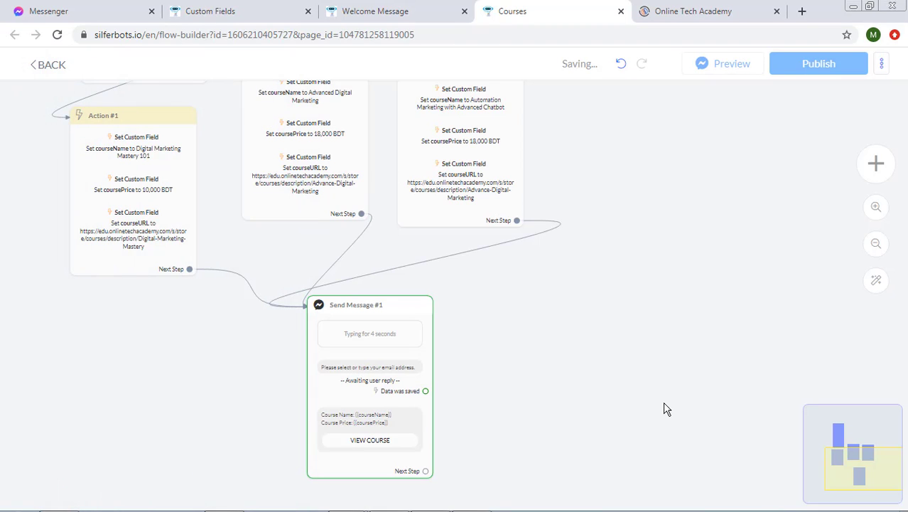
{"action": "left_click_drag", "start_coordinate": [668, 304], "coordinate": [680, 327]}
{"action": "scroll", "coordinate": [656, 397], "scroll_direction": "down", "scroll_amount": 1}
{"action": "scroll", "coordinate": [679, 326], "scroll_direction": "up", "scroll_amount": 2}
{"action": "left_click_drag", "start_coordinate": [582, 363], "coordinate": [621, 298]}
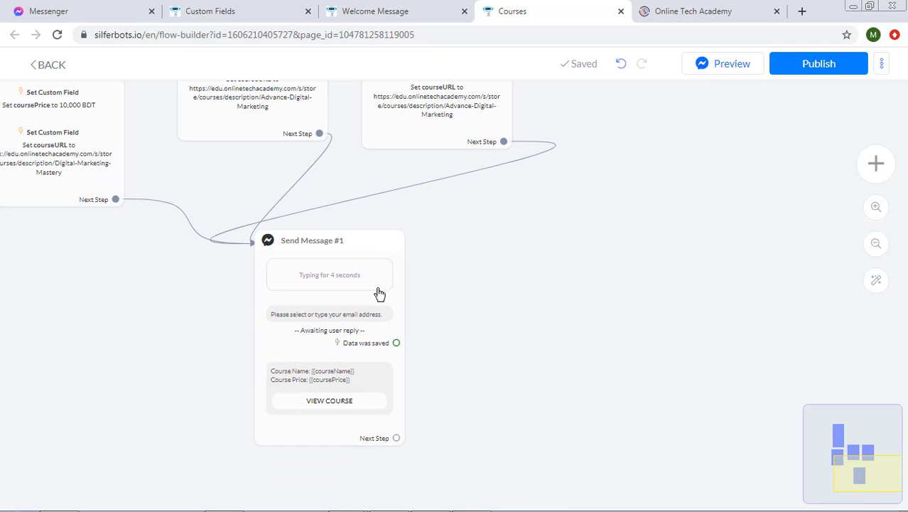
{"action": "left_click_drag", "start_coordinate": [378, 294], "coordinate": [380, 295]}
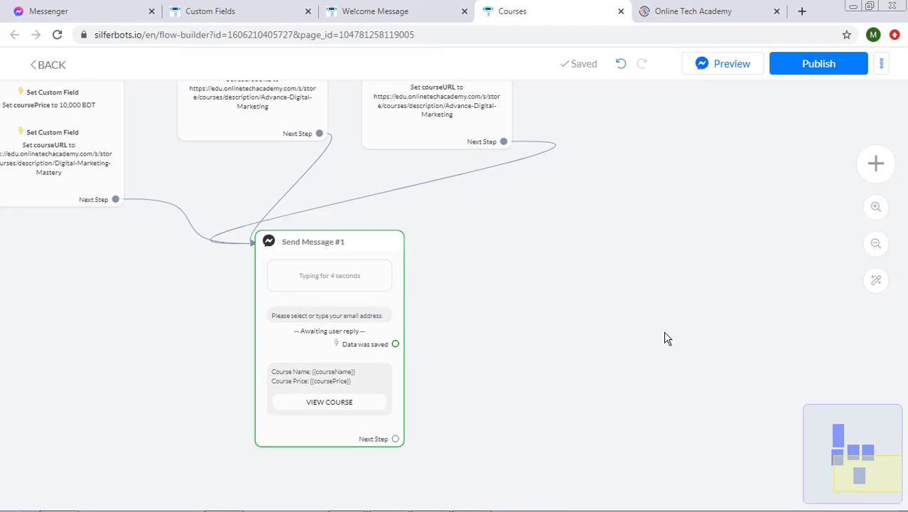
{"action": "left_click", "coordinate": [104, 8]}
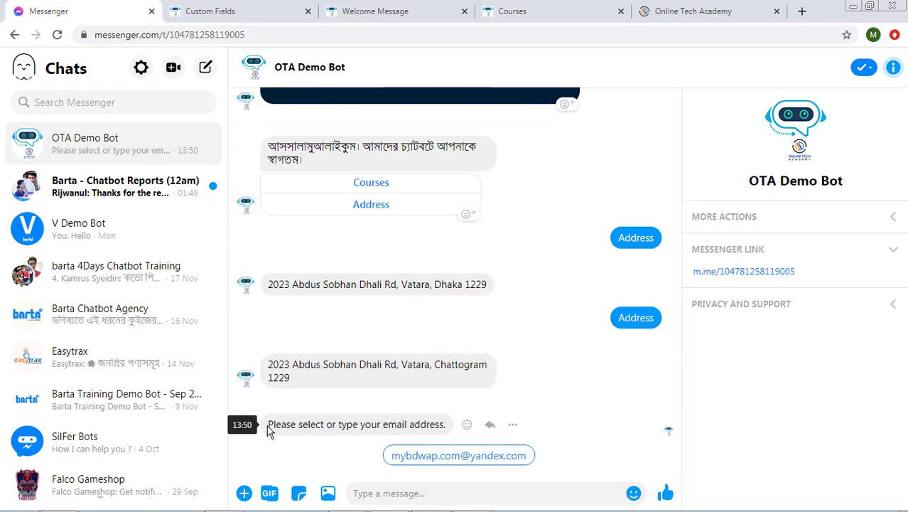
- Answer the bot's email question in Messenger by sending a test email address
{"action": "left_click_drag", "start_coordinate": [268, 425], "coordinate": [414, 424]}
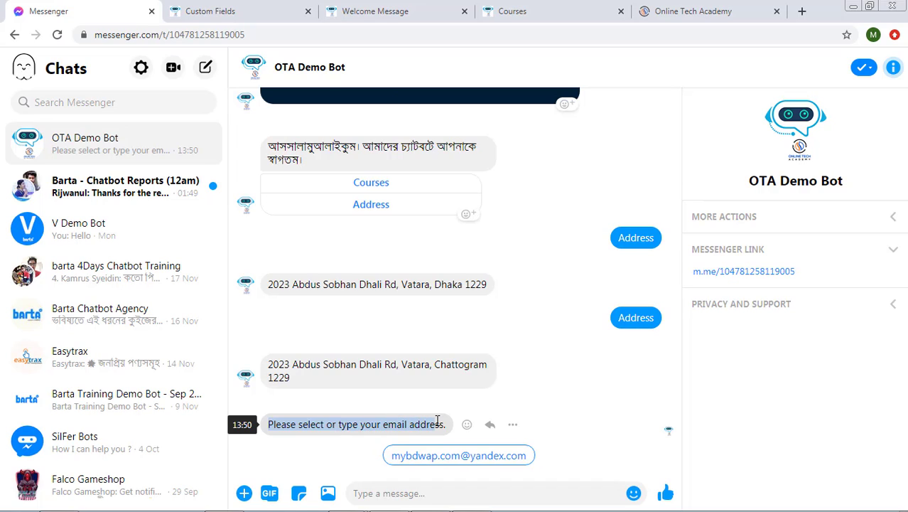
{"action": "left_click", "coordinate": [438, 421]}
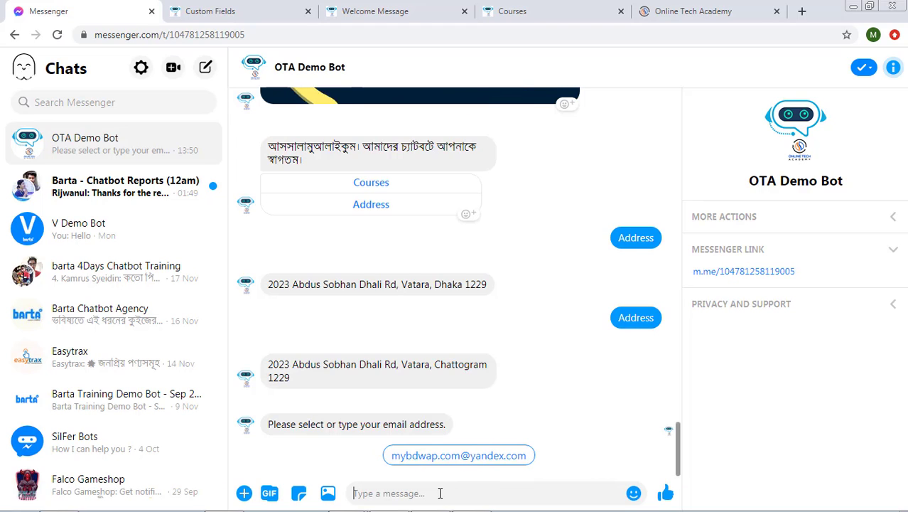
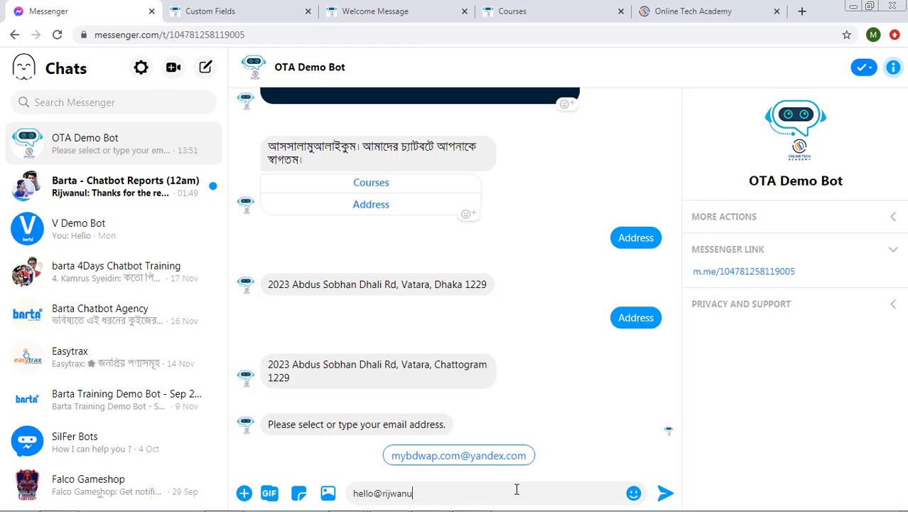
{"action": "key", "text": "Return"}
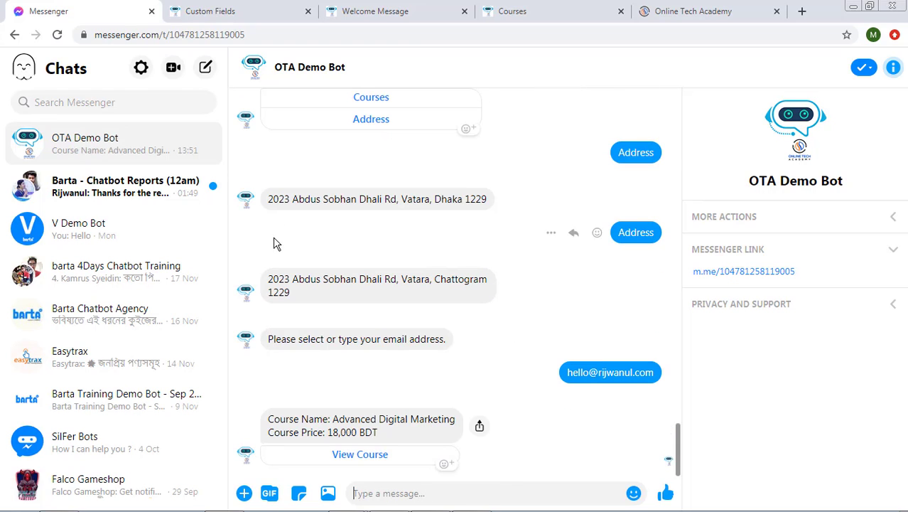
- Back in the Courses flow, delete the email question block from Send Message #1
{"action": "left_click", "coordinate": [518, 6]}
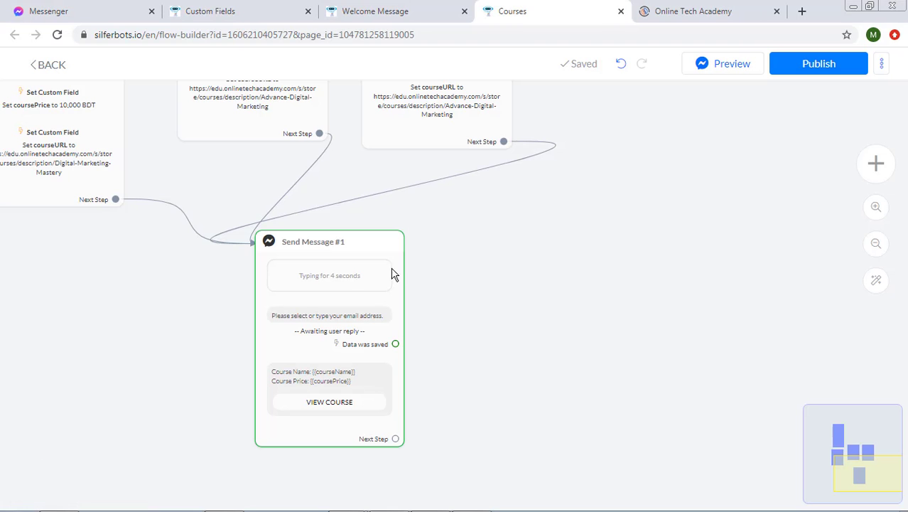
{"action": "scroll", "coordinate": [466, 391], "scroll_direction": "up", "scroll_amount": 3}
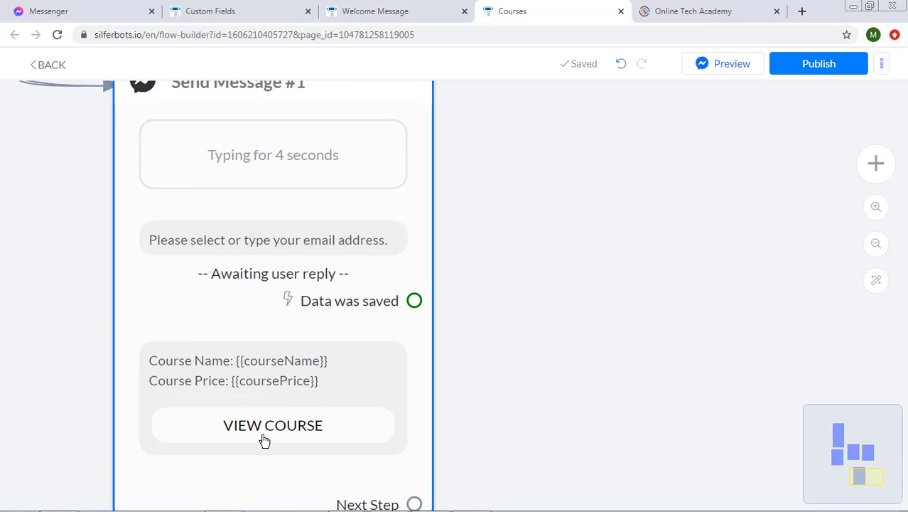
{"action": "scroll", "coordinate": [298, 438], "scroll_direction": "down", "scroll_amount": 4}
{"action": "left_click_drag", "start_coordinate": [445, 323], "coordinate": [466, 387]}
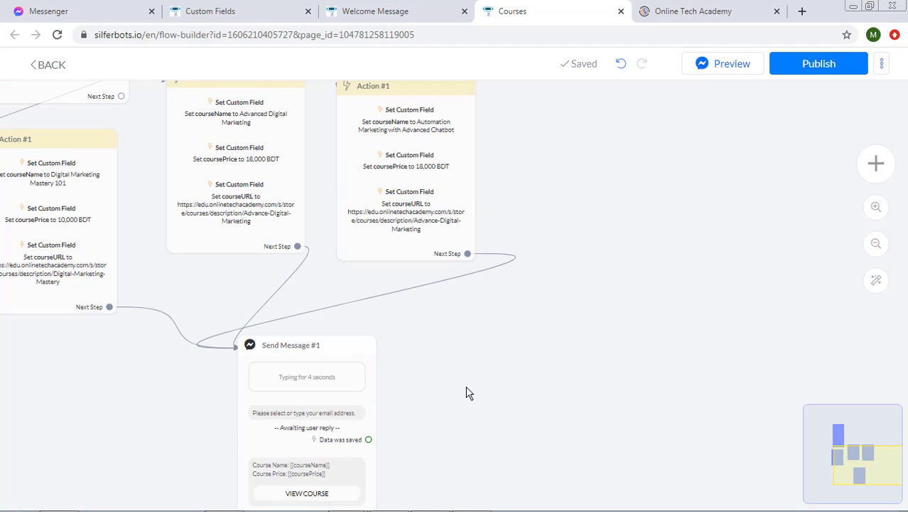
{"action": "scroll", "coordinate": [564, 211], "scroll_direction": "down", "scroll_amount": 2}
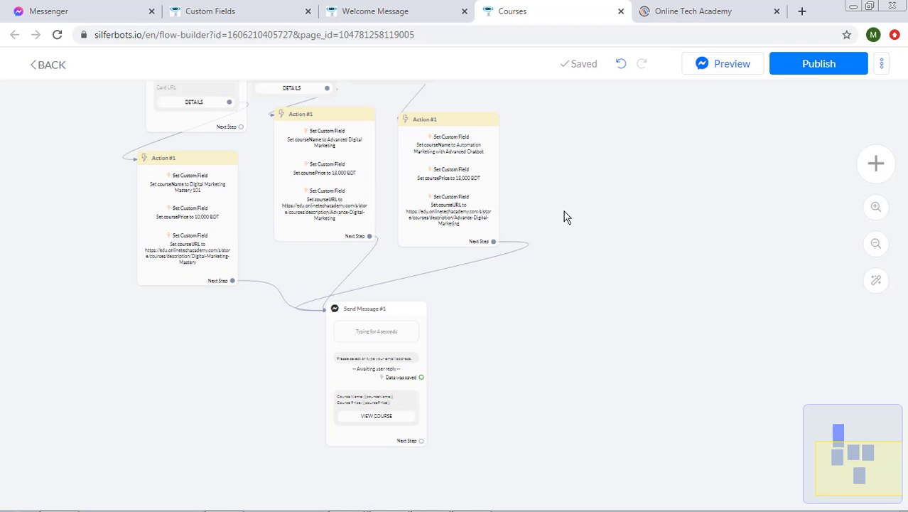
{"action": "left_click_drag", "start_coordinate": [563, 216], "coordinate": [613, 300]}
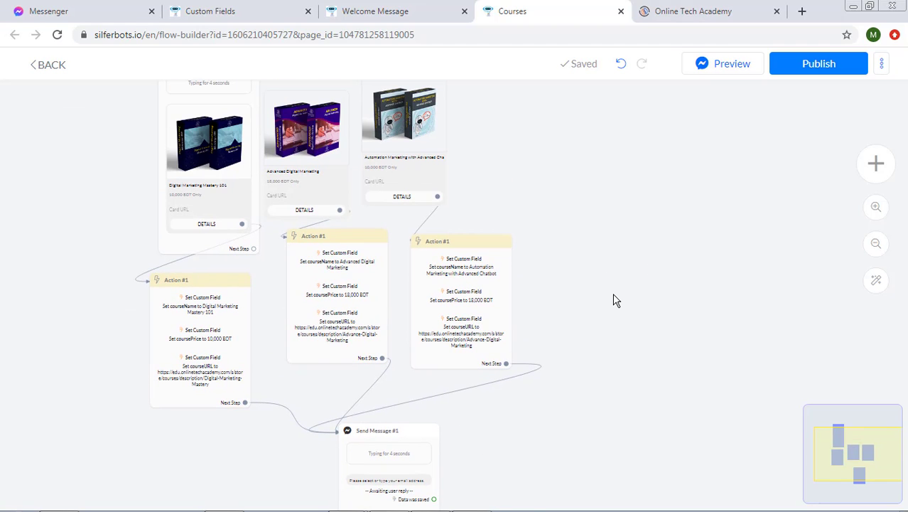
{"action": "scroll", "coordinate": [614, 294], "scroll_direction": "up", "scroll_amount": 4}
{"action": "left_click_drag", "start_coordinate": [579, 448], "coordinate": [639, 206]}
{"action": "left_click_drag", "start_coordinate": [543, 474], "coordinate": [578, 396]}
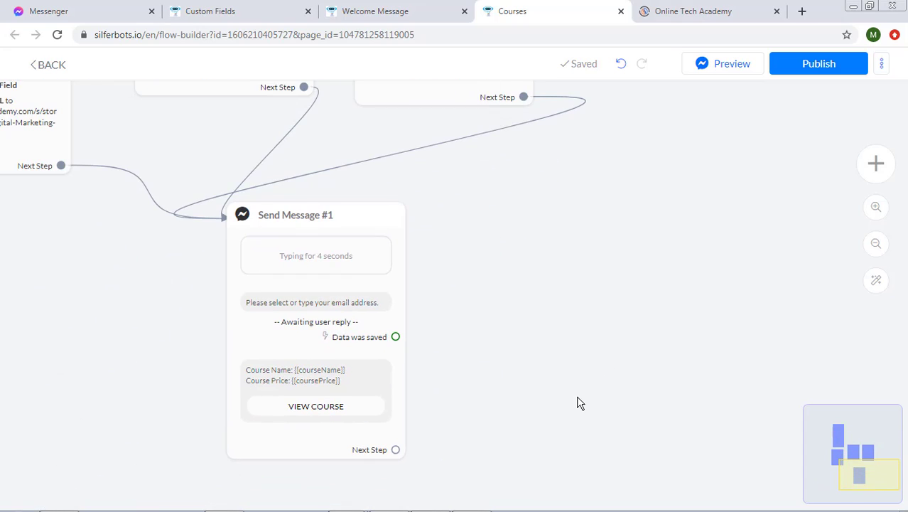
{"action": "left_click", "coordinate": [350, 341]}
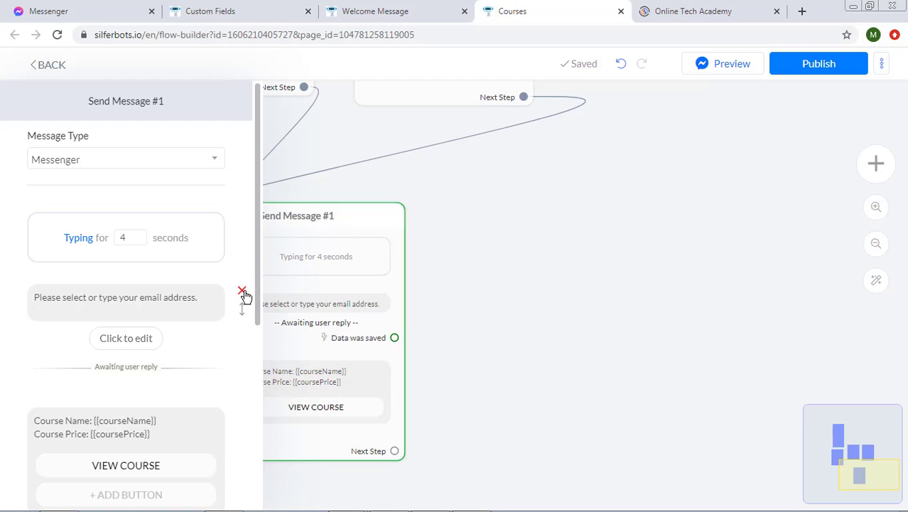
{"action": "left_click", "coordinate": [242, 292]}
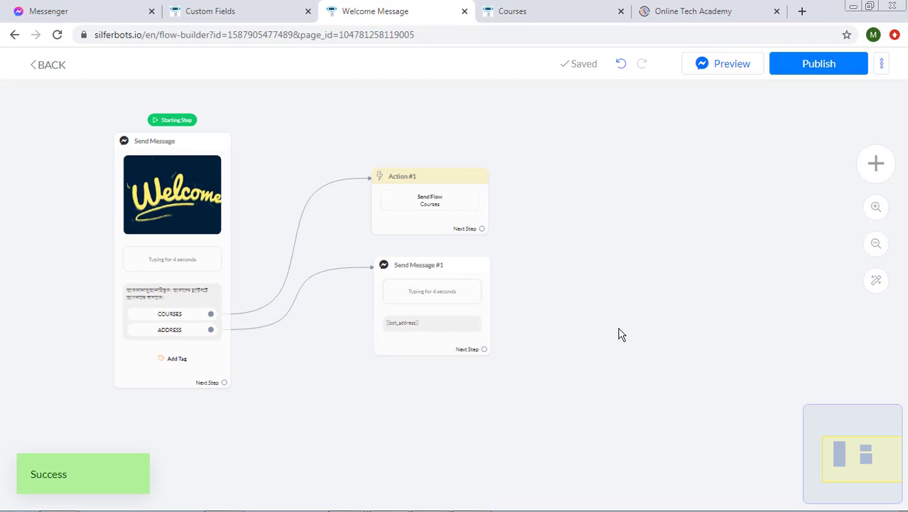
- Add a 'Book Appointment' button to the welcome message that starts another flow
{"action": "scroll", "coordinate": [616, 342], "scroll_direction": "up", "scroll_amount": 4}
{"action": "left_click_drag", "start_coordinate": [435, 441], "coordinate": [698, 416]}
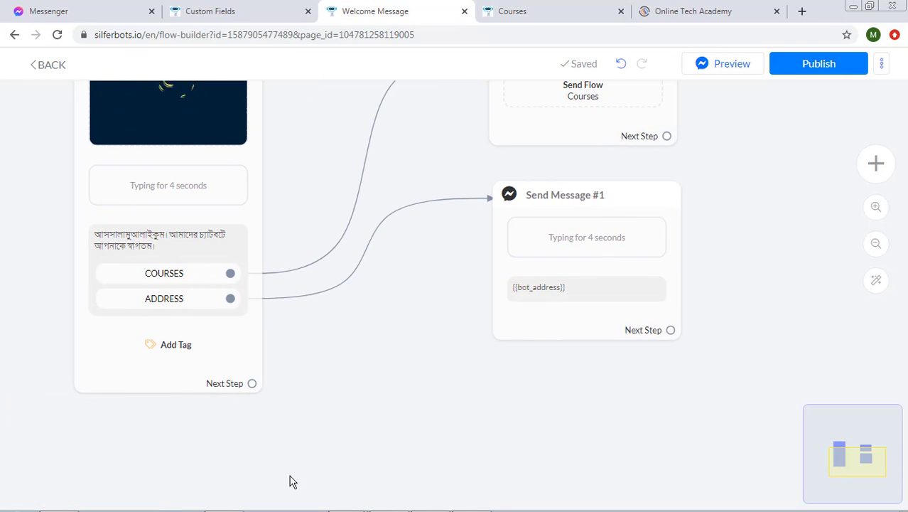
{"action": "left_click", "coordinate": [221, 337]}
{"action": "left_click", "coordinate": [127, 307]}
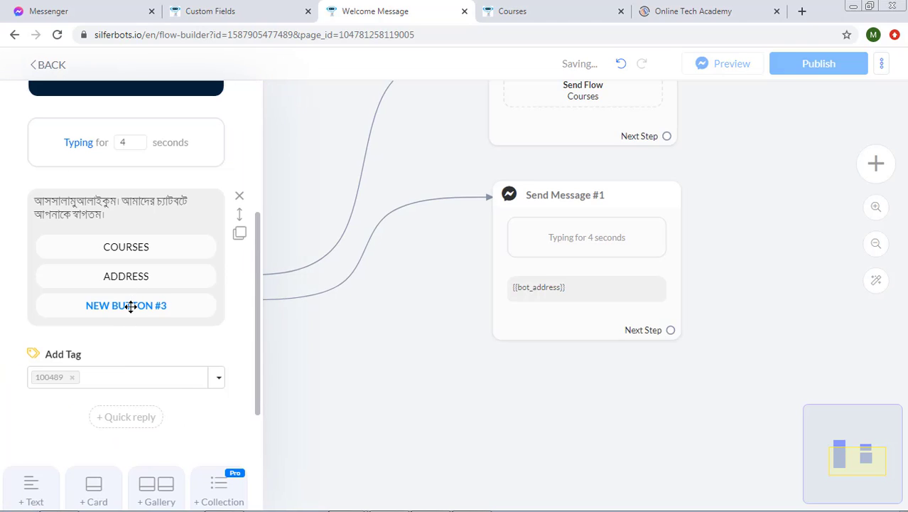
{"action": "key", "text": "ctrl+a"}
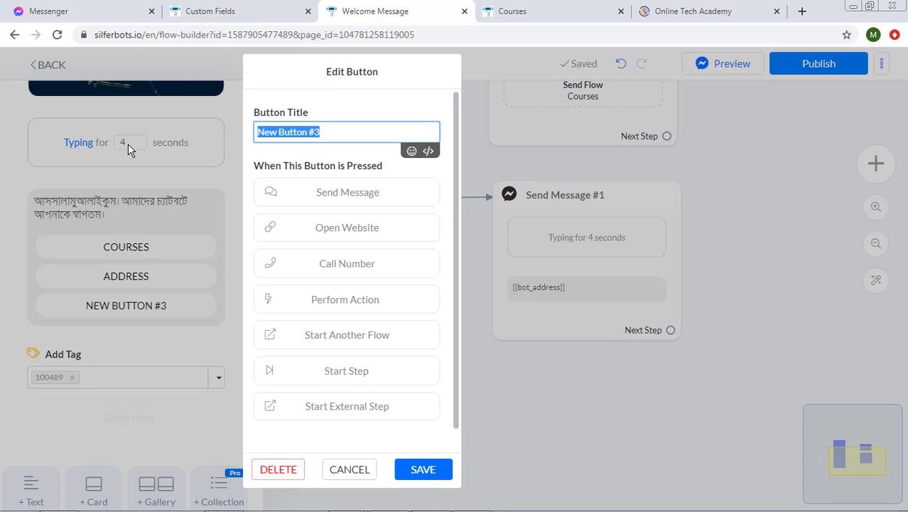
{"action": "type", "text": "Book Appointment"}
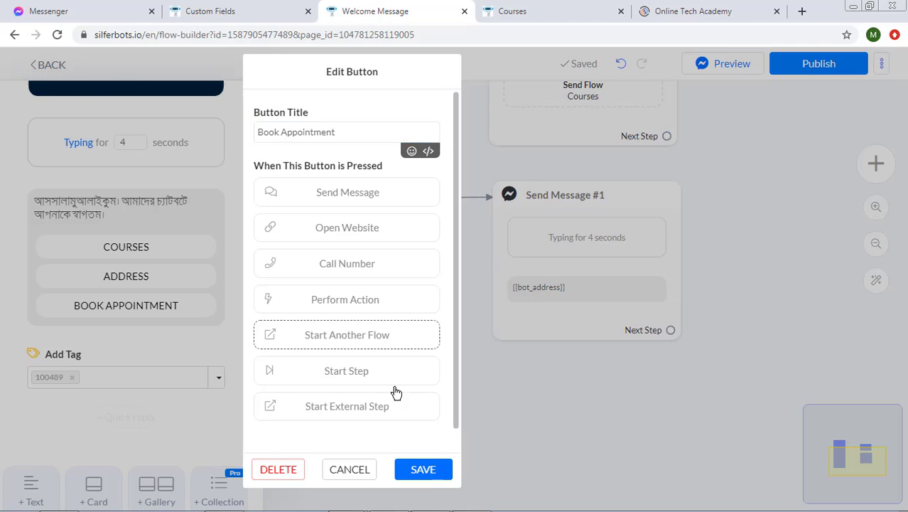
{"action": "left_click", "coordinate": [346, 335]}
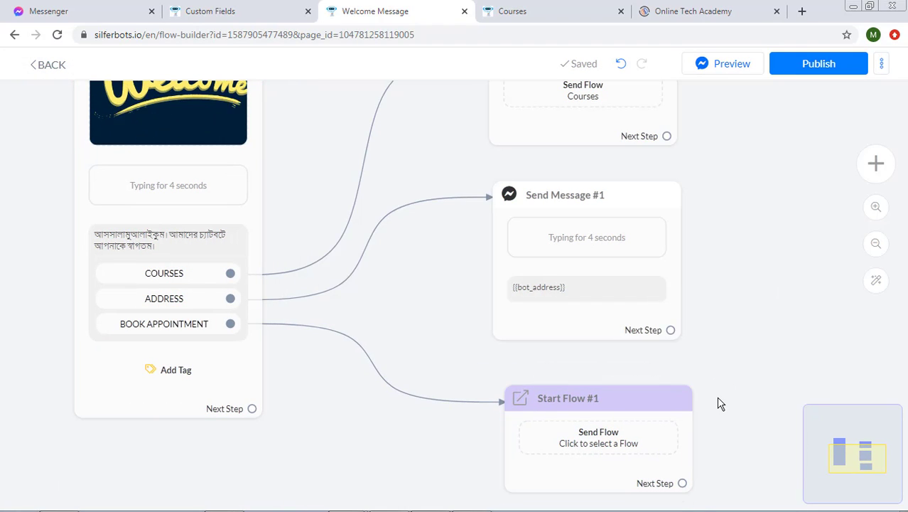
{"action": "scroll", "coordinate": [746, 369], "scroll_direction": "down", "scroll_amount": 3}
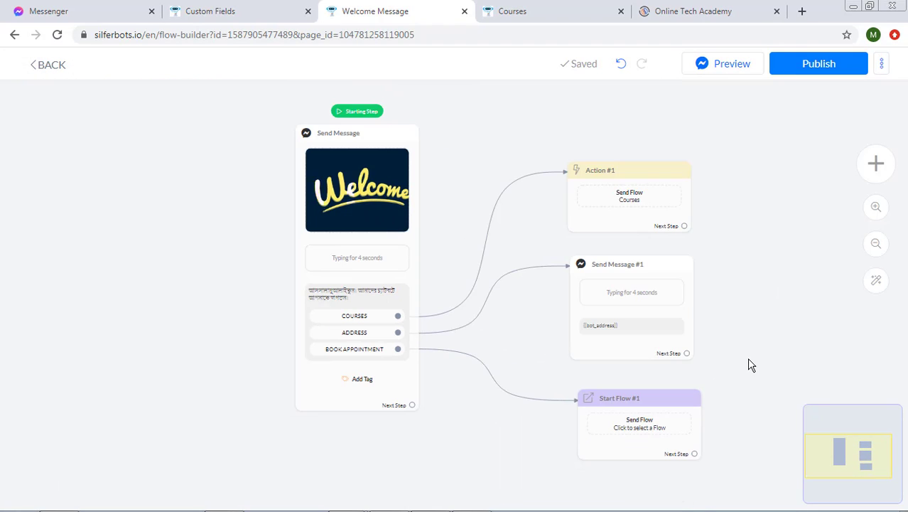
{"action": "left_click", "coordinate": [497, 10]}
- Create a new flow named 'Book Appointment'
{"action": "left_click", "coordinate": [619, 11]}
{"action": "left_click", "coordinate": [646, 139]}
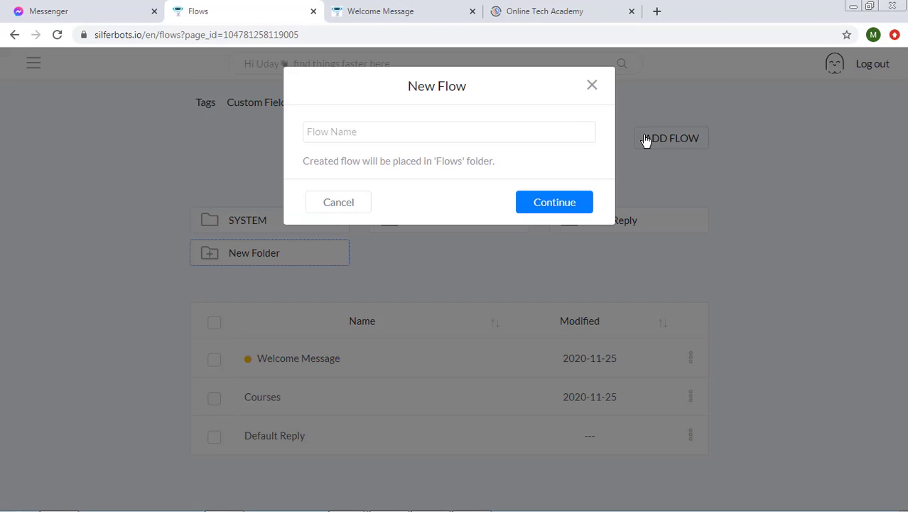
{"action": "type", "text": "Book Appointment"}
{"action": "key", "text": "Return"}
- Set the welcome's Start Flow #1 step to Book Appointment and publish the Welcome Message flow
{"action": "left_click", "coordinate": [378, 9]}
{"action": "key", "text": "F5"}
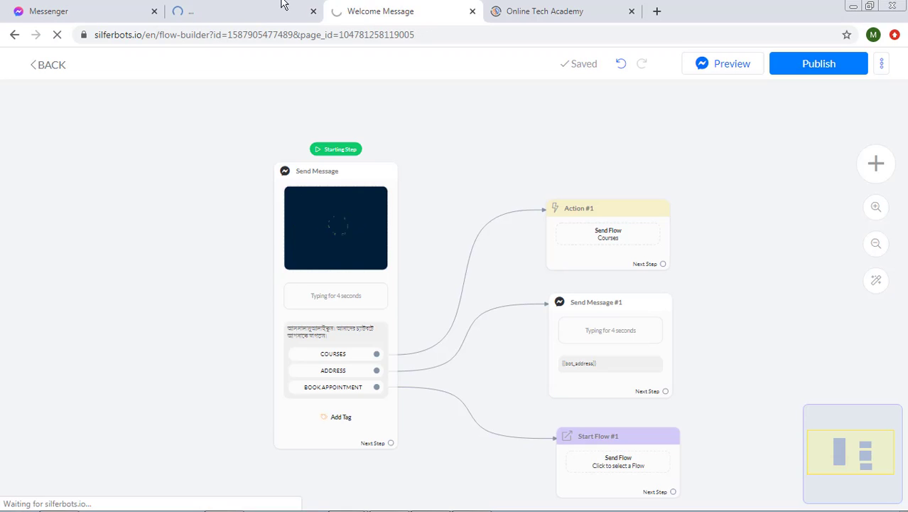
{"action": "left_click", "coordinate": [273, 7]}
{"action": "left_click", "coordinate": [378, 6]}
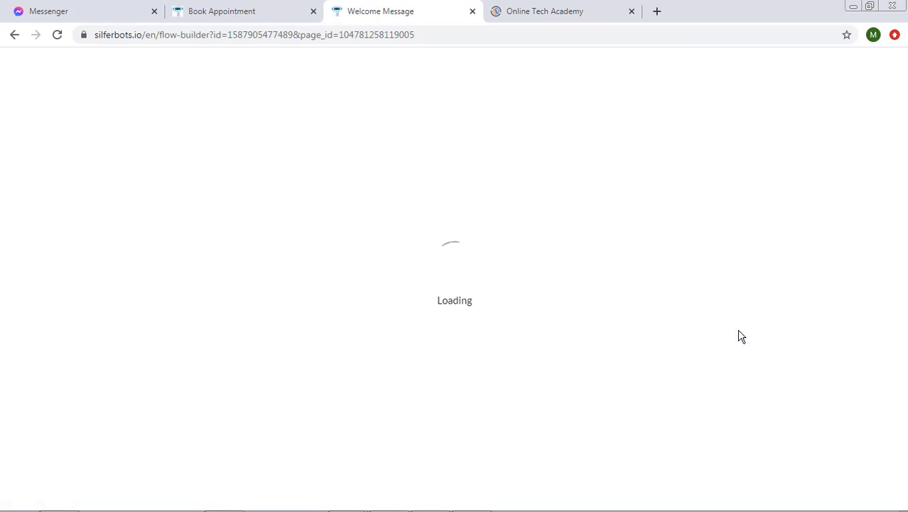
{"action": "scroll", "coordinate": [745, 305], "scroll_direction": "down", "scroll_amount": 2}
{"action": "left_click", "coordinate": [641, 424]}
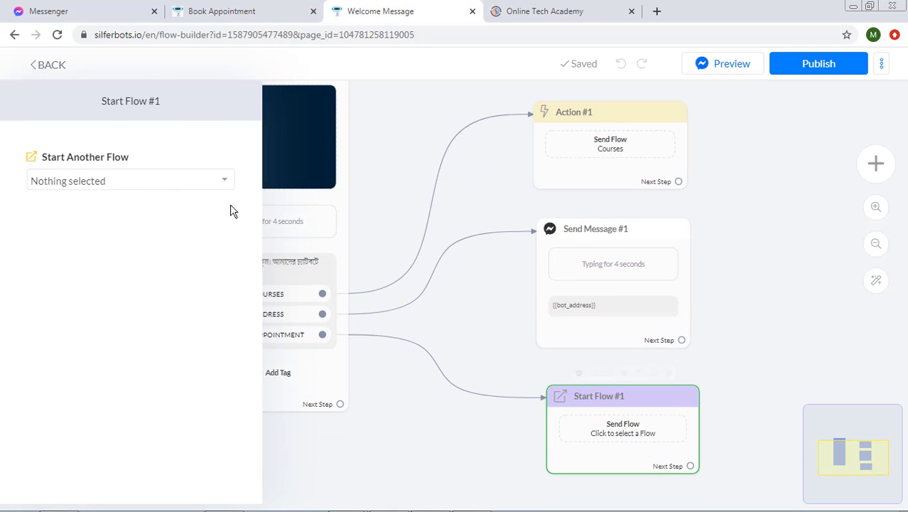
{"action": "left_click", "coordinate": [174, 186]}
{"action": "type", "text": "book"}
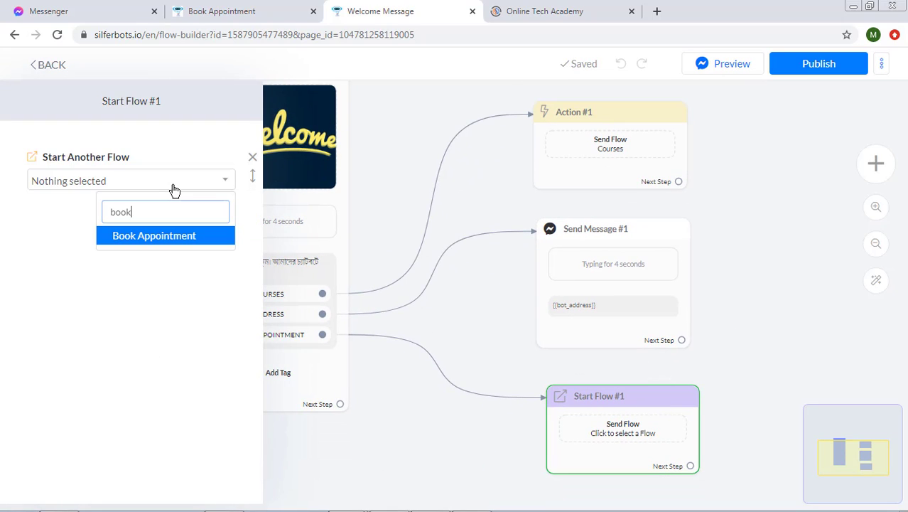
{"action": "left_click", "coordinate": [171, 245]}
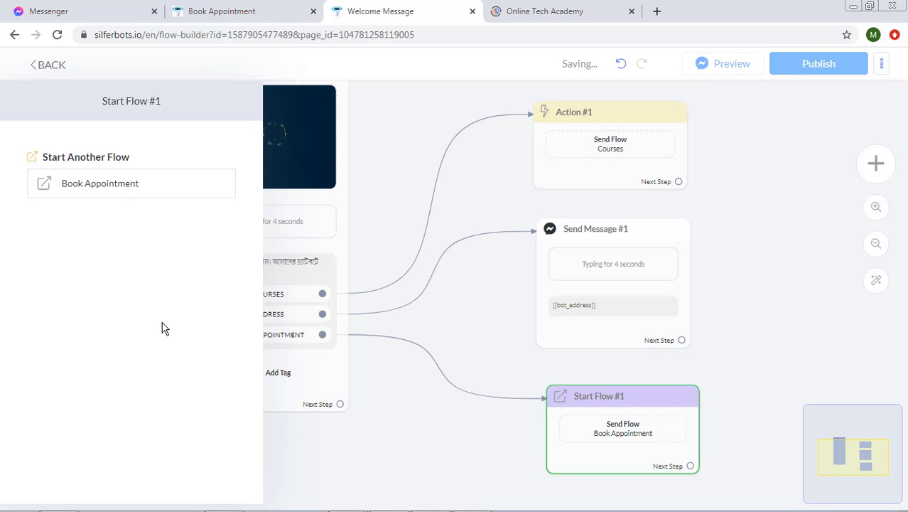
{"action": "left_click", "coordinate": [428, 435]}
{"action": "left_click", "coordinate": [784, 64]}
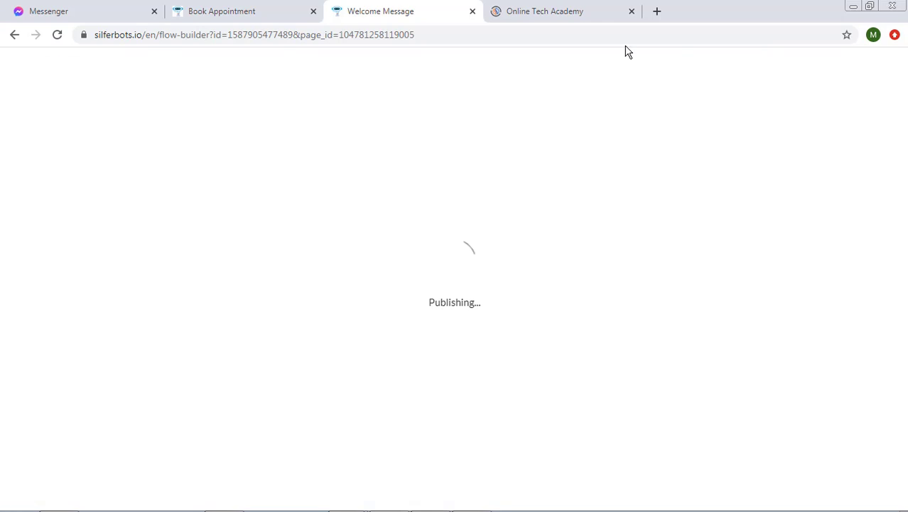
{"action": "left_click", "coordinate": [242, 8]}
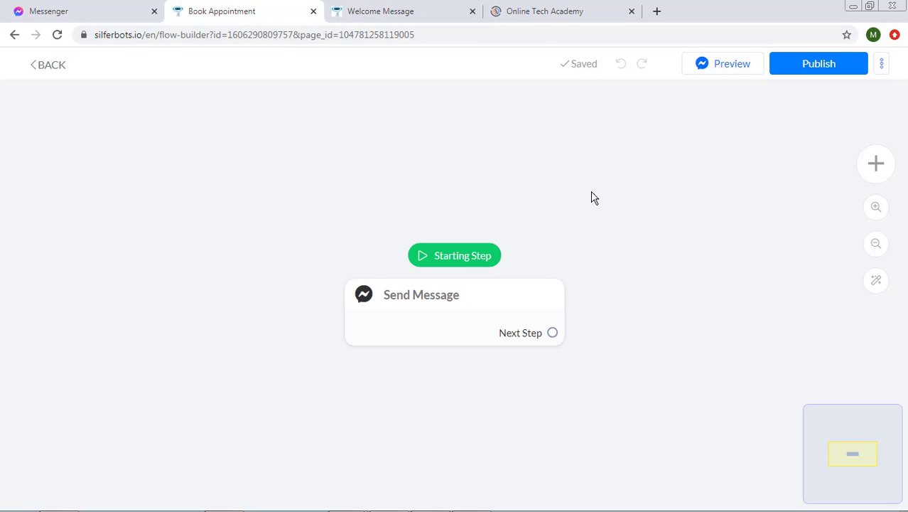
- Give the starting message a 3-second typing delay and the text 'Do you want to book appointment?'
{"action": "left_click", "coordinate": [511, 310]}
{"action": "left_click_drag", "start_coordinate": [511, 310], "coordinate": [363, 197]}
{"action": "scroll", "coordinate": [622, 295], "scroll_direction": "down", "scroll_amount": 1}
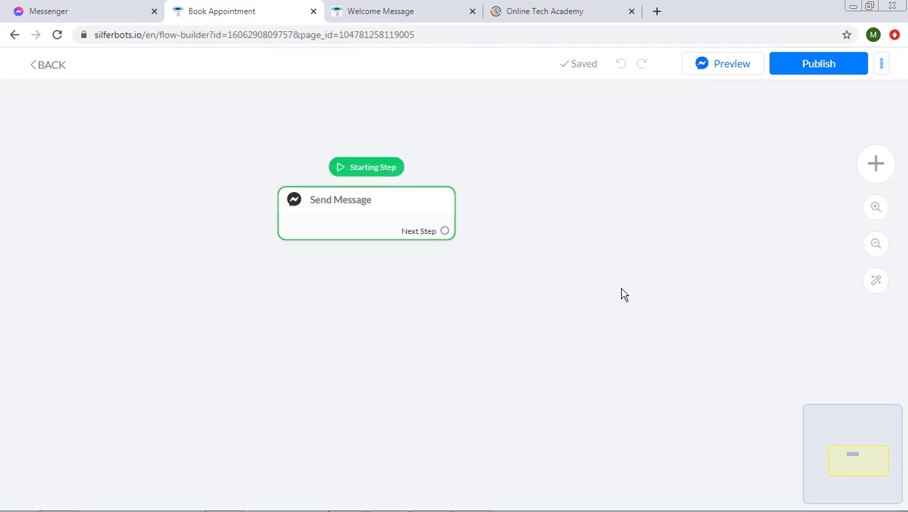
{"action": "scroll", "coordinate": [677, 295], "scroll_direction": "up", "scroll_amount": 2}
{"action": "left_click", "coordinate": [345, 211]}
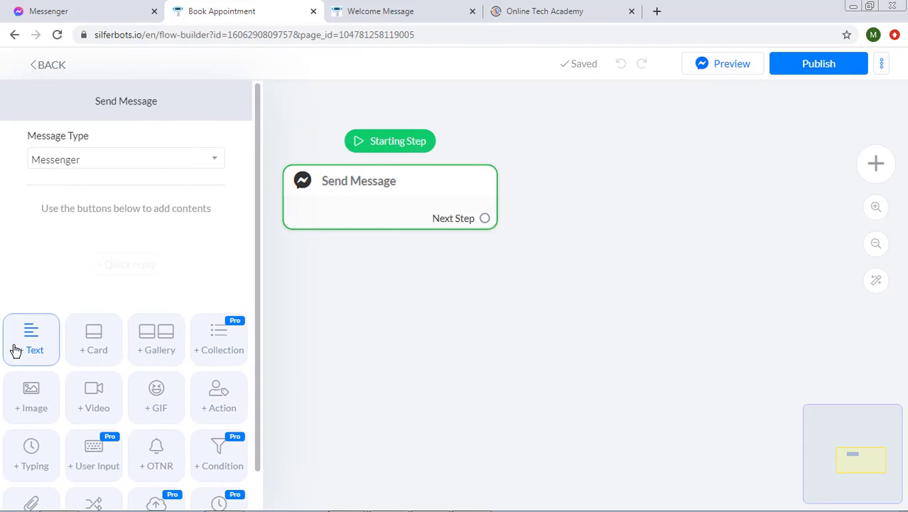
{"action": "left_click", "coordinate": [48, 432]}
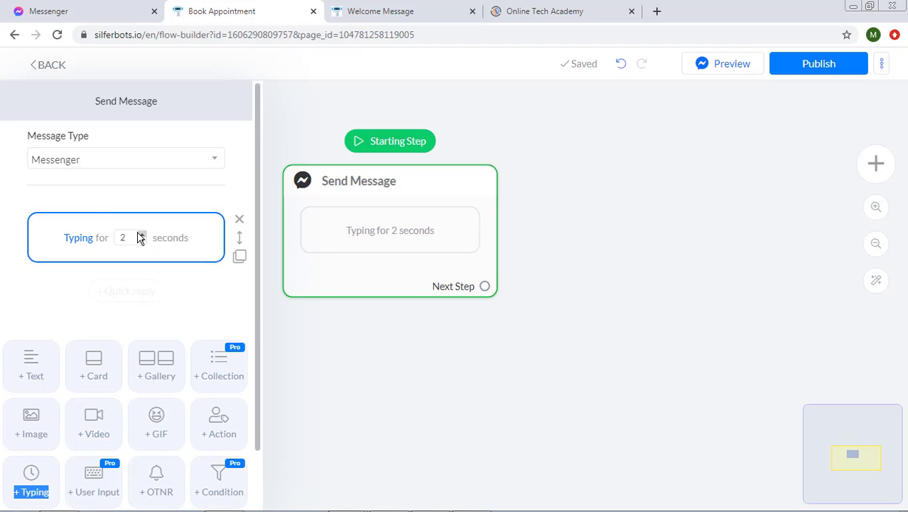
{"action": "left_click", "coordinate": [140, 237]}
{"action": "left_click", "coordinate": [31, 364]}
{"action": "type", "text": "Do"}
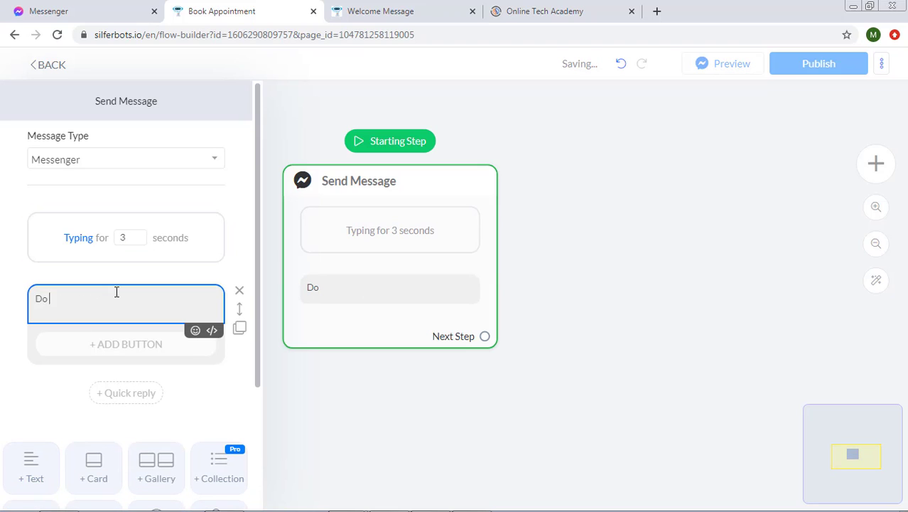
{"action": "type", "text": " you want to book appointme"}
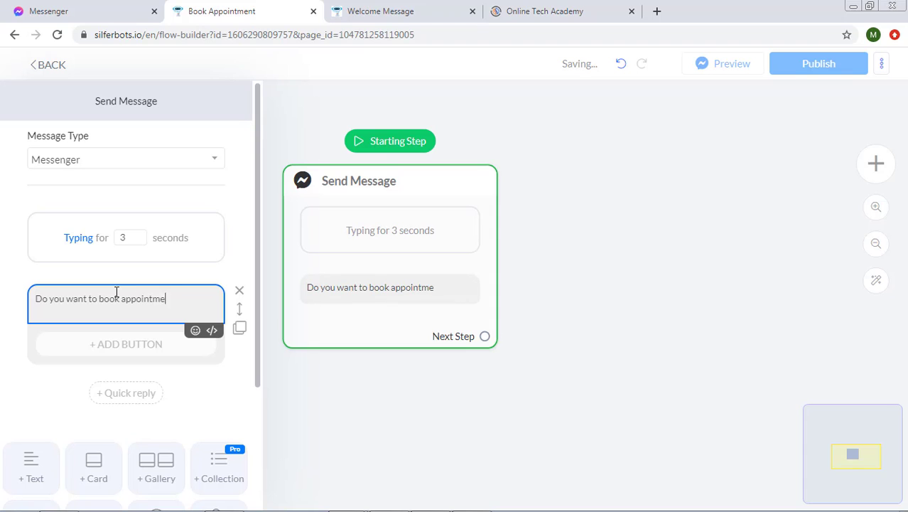
{"action": "type", "text": "nt?"}
- Add YES and NO reply buttons under the appointment question
{"action": "left_click", "coordinate": [114, 344]}
{"action": "triple_click", "coordinate": [387, 131]}
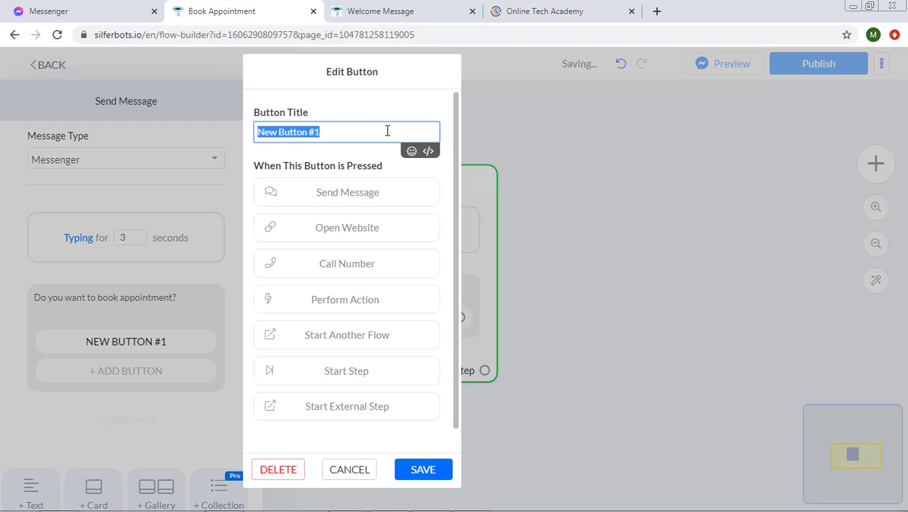
{"action": "type", "text": "Yes"}
{"action": "key", "text": "Return"}
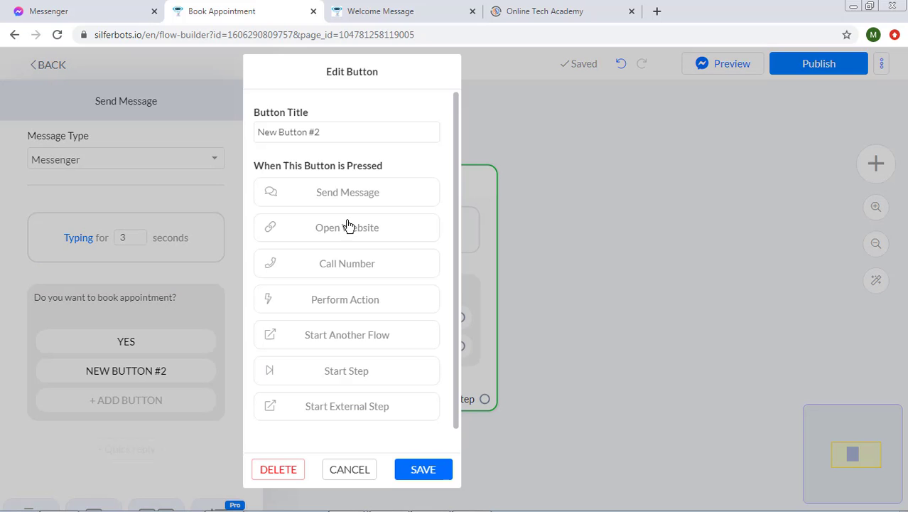
{"action": "triple_click", "coordinate": [388, 136]}
{"action": "type", "text": "No"}
{"action": "right_click", "coordinate": [423, 459]}
{"action": "left_click", "coordinate": [423, 462]}
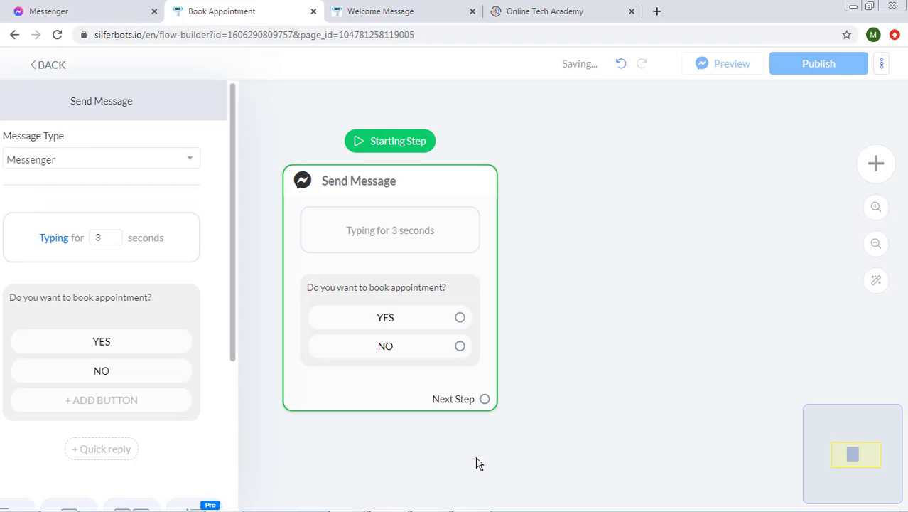
{"action": "left_click_drag", "start_coordinate": [602, 456], "coordinate": [574, 349]}
- Create a step named No after the NO answer, with typing before the reply 'Okay, thanks!'
{"action": "left_click_drag", "start_coordinate": [447, 285], "coordinate": [195, 433]}
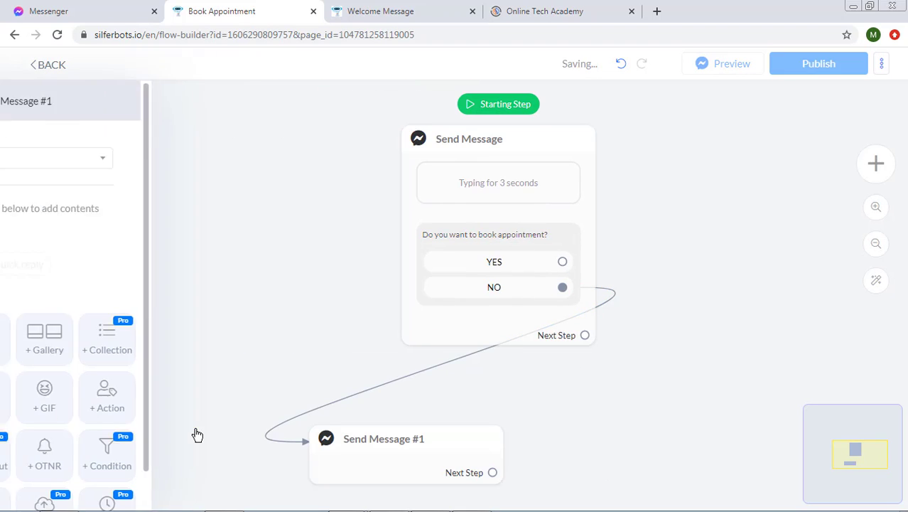
{"action": "key", "text": "ctrl+a"}
{"action": "type", "text": "No"}
{"action": "key", "text": "Return"}
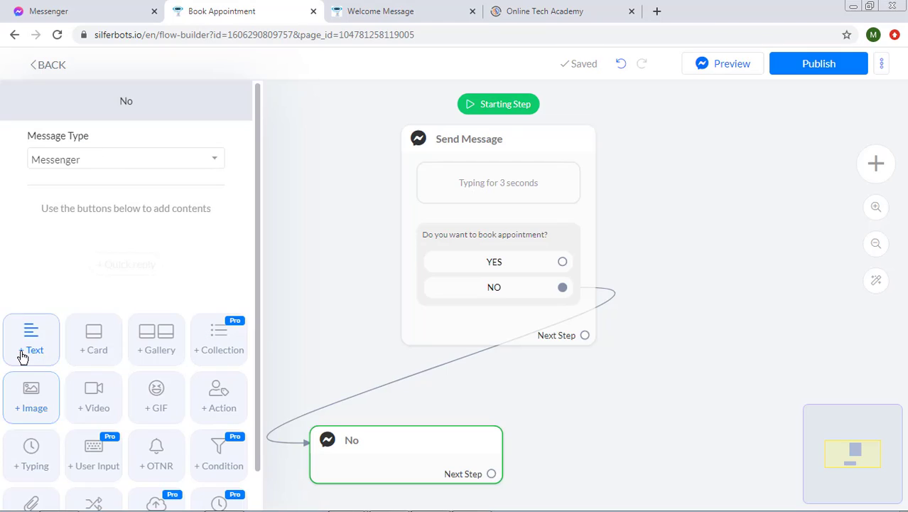
{"action": "left_click", "coordinate": [21, 351]}
{"action": "left_click", "coordinate": [32, 501]}
{"action": "left_click_drag", "start_coordinate": [233, 349], "coordinate": [228, 234]}
{"action": "left_click", "coordinate": [138, 302]}
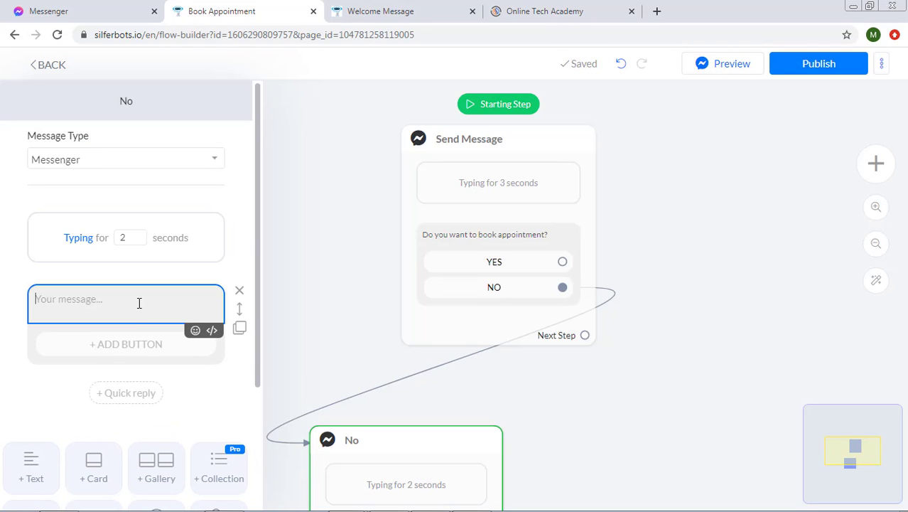
{"action": "type", "text": "Okay, thanks!"}
{"action": "left_click", "coordinate": [694, 402]}
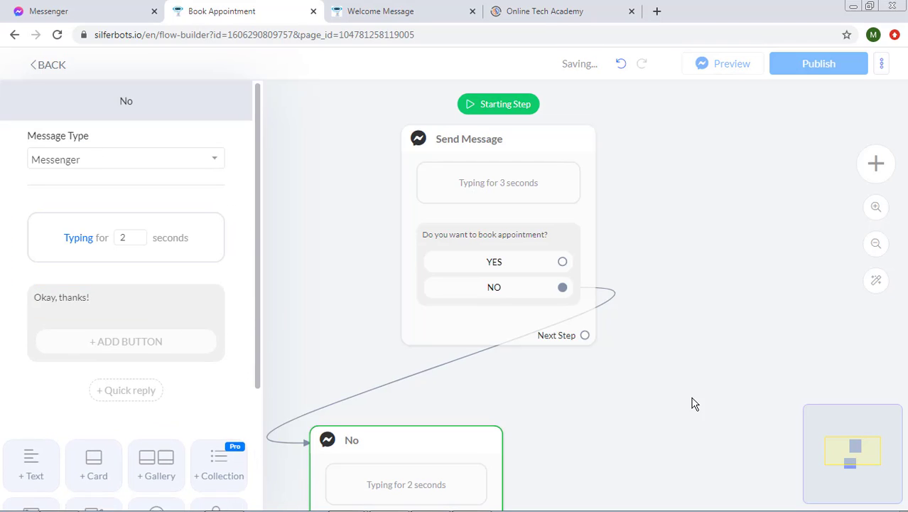
{"action": "left_click_drag", "start_coordinate": [490, 464], "coordinate": [592, 419]}
- Create a step named Yes after the YES answer with a typing delay
{"action": "scroll", "coordinate": [665, 390], "scroll_direction": "down", "scroll_amount": 3}
{"action": "left_click_drag", "start_coordinate": [691, 398], "coordinate": [445, 369]}
{"action": "left_click_drag", "start_coordinate": [326, 261], "coordinate": [383, 178]}
{"action": "left_click", "coordinate": [125, 100]}
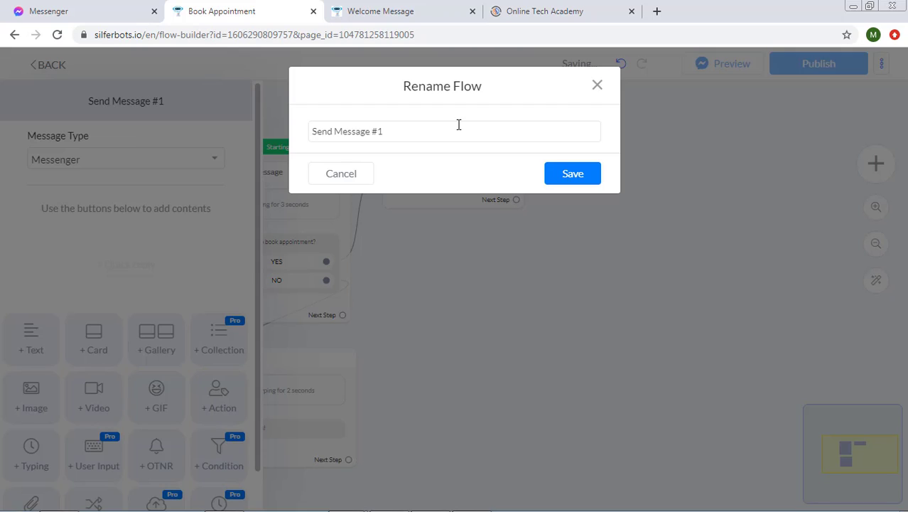
{"action": "left_click_drag", "start_coordinate": [458, 126], "coordinate": [152, 131]}
{"action": "type", "text": "Yes"}
{"action": "key", "text": "Return"}
{"action": "left_click", "coordinate": [31, 455]}
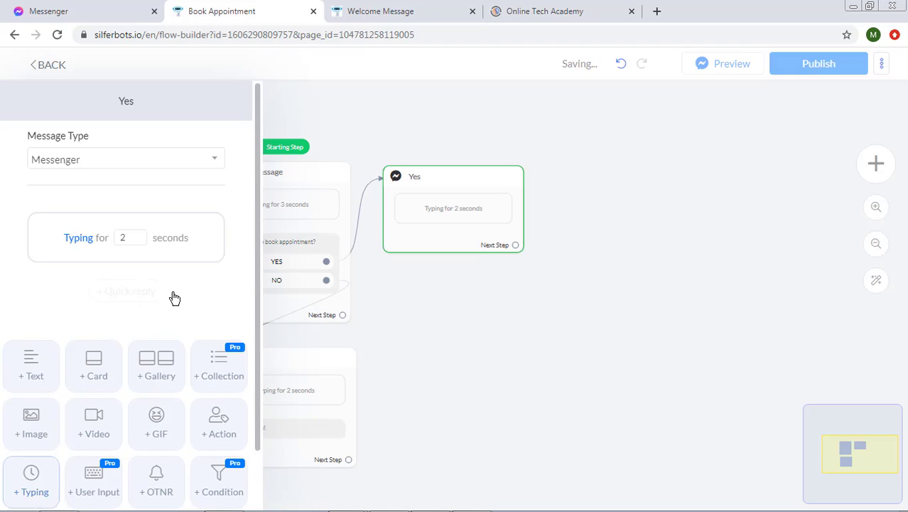
{"action": "left_click", "coordinate": [484, 399]}
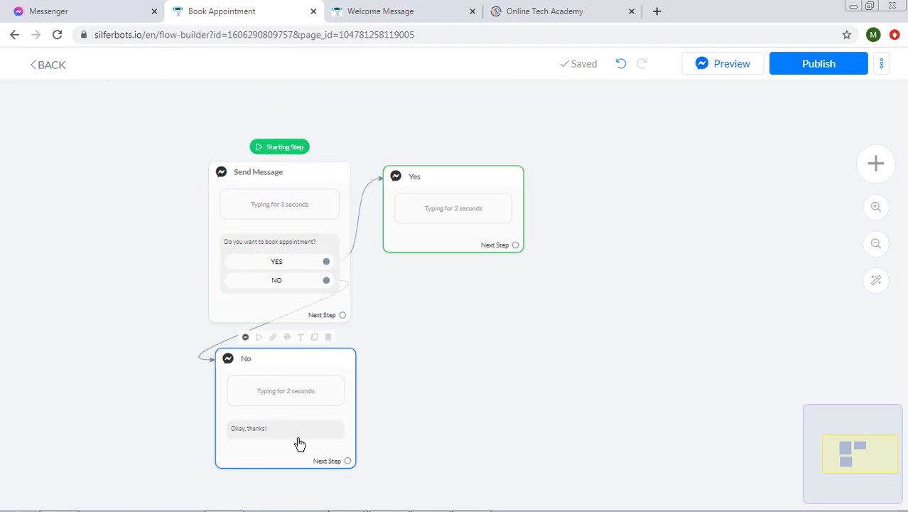
{"action": "scroll", "coordinate": [300, 442], "scroll_direction": "up", "scroll_amount": 3}
{"action": "scroll", "coordinate": [299, 442], "scroll_direction": "down", "scroll_amount": 1}
{"action": "left_click_drag", "start_coordinate": [566, 261], "coordinate": [558, 351]}
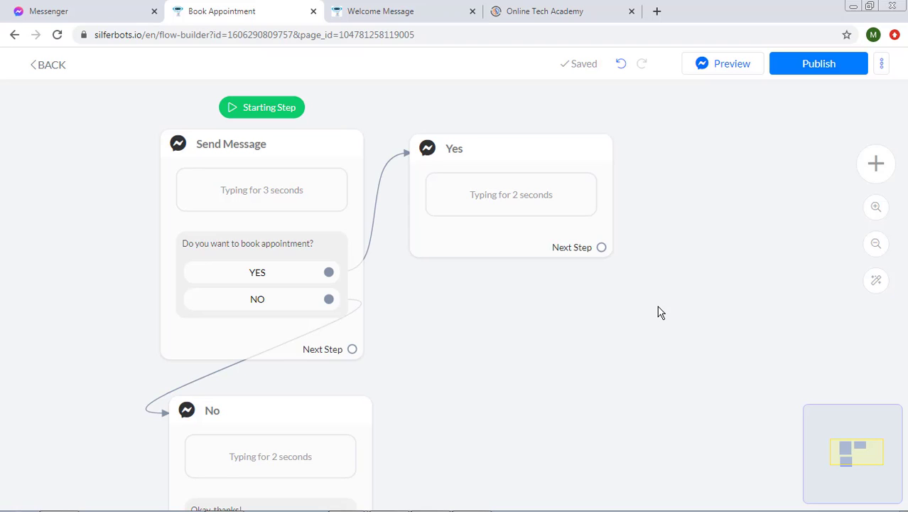
- Add a User Input question for the email address to the Yes step, with no skip option
{"action": "left_click", "coordinate": [497, 228]}
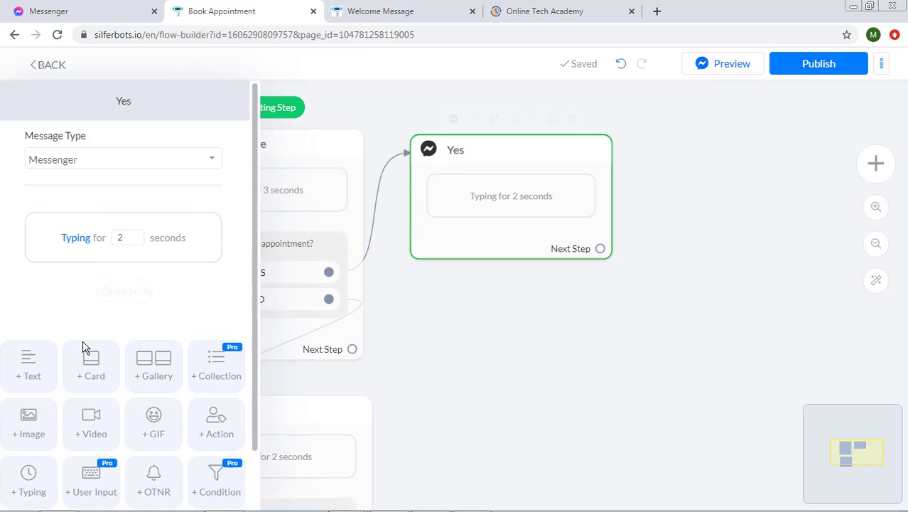
{"action": "scroll", "coordinate": [91, 427], "scroll_direction": "down", "scroll_amount": 1}
{"action": "left_click", "coordinate": [91, 426]}
{"action": "left_click", "coordinate": [146, 240]}
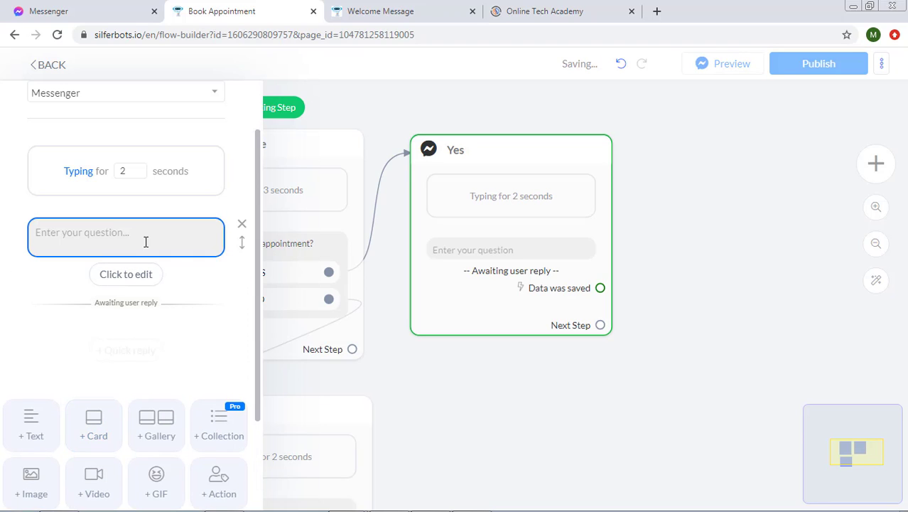
{"action": "type", "text": "Select your email address"}
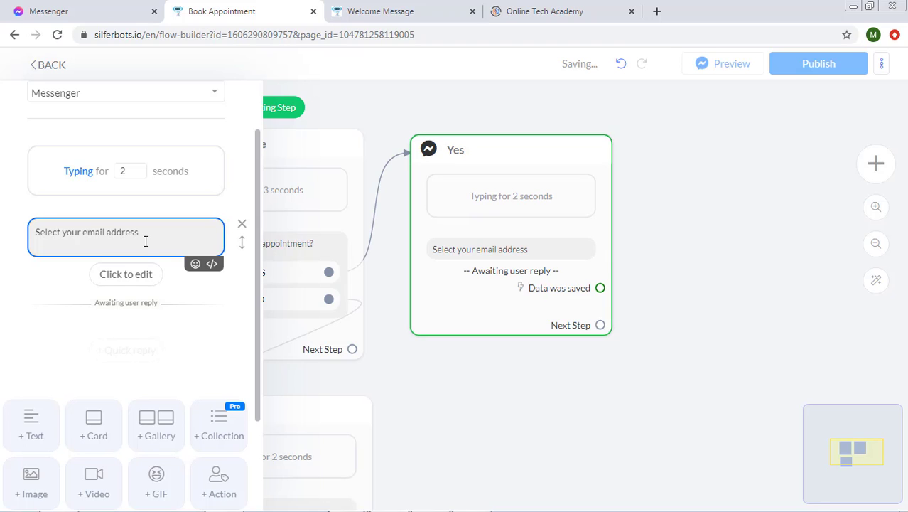
{"action": "left_click", "coordinate": [126, 273]}
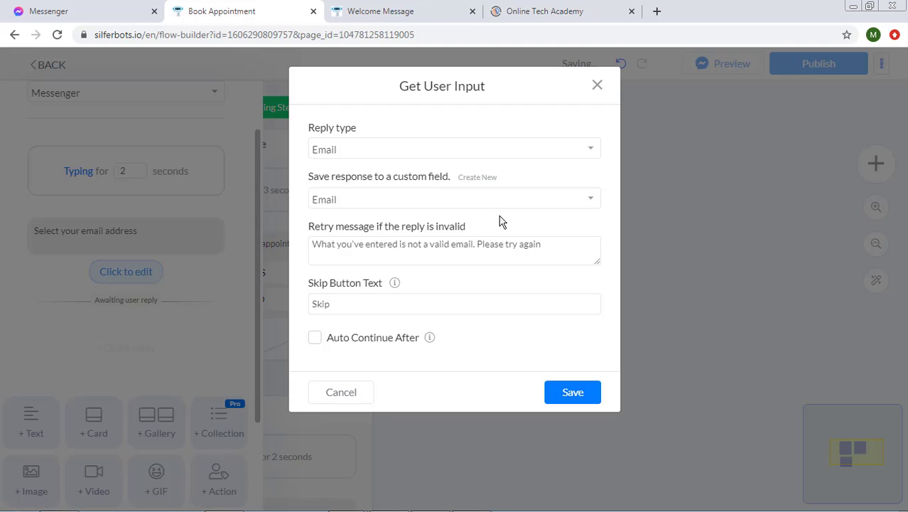
{"action": "left_click_drag", "start_coordinate": [347, 294], "coordinate": [277, 306]}
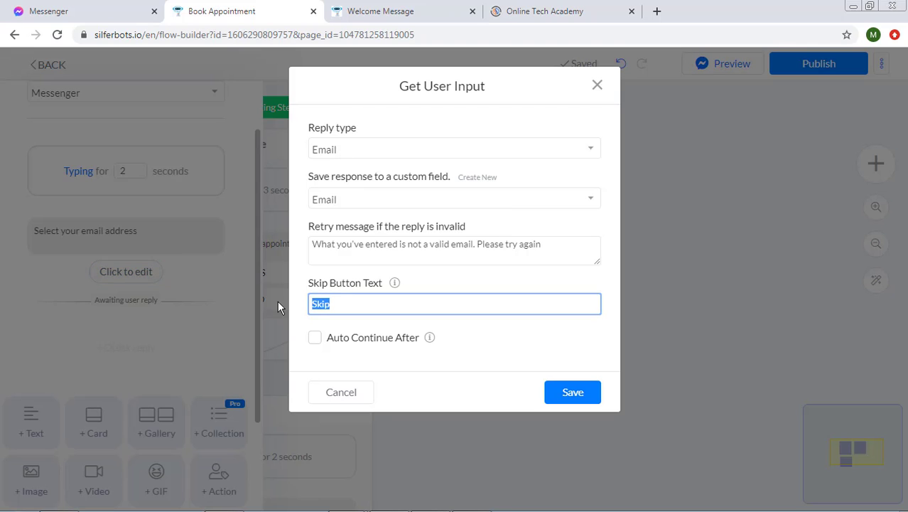
{"action": "key", "text": "BackSpace"}
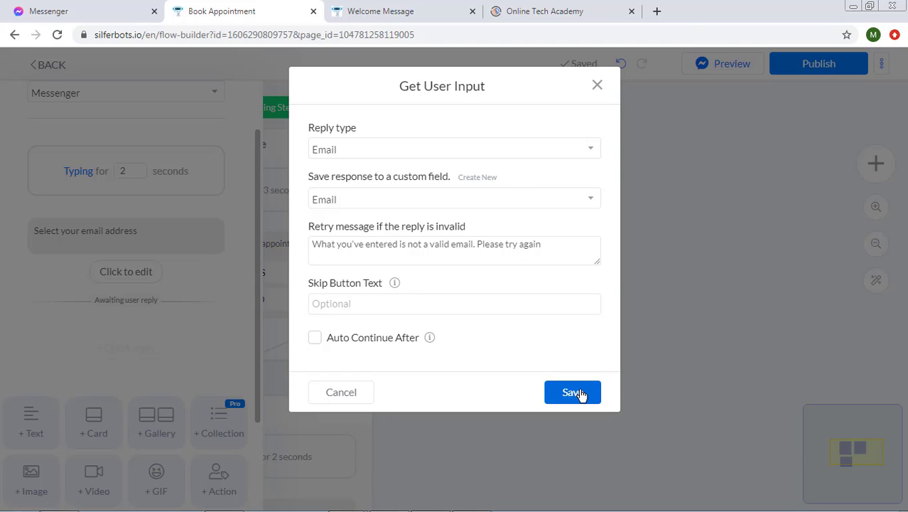
{"action": "left_click", "coordinate": [582, 392]}
- Add the question 'Please select or type your phone number' with Phone reply type and no skip option
{"action": "scroll", "coordinate": [199, 355], "scroll_direction": "down", "scroll_amount": 2}
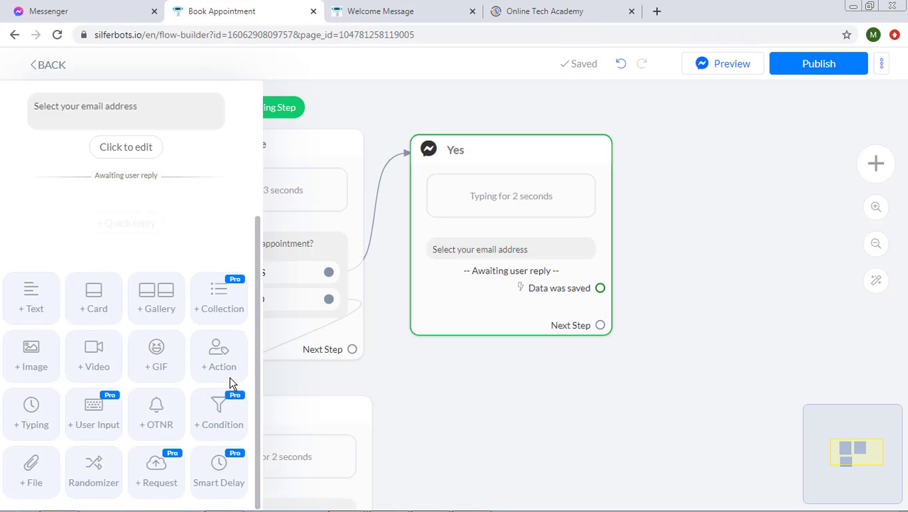
{"action": "left_click", "coordinate": [122, 421]}
{"action": "left_click", "coordinate": [147, 245]}
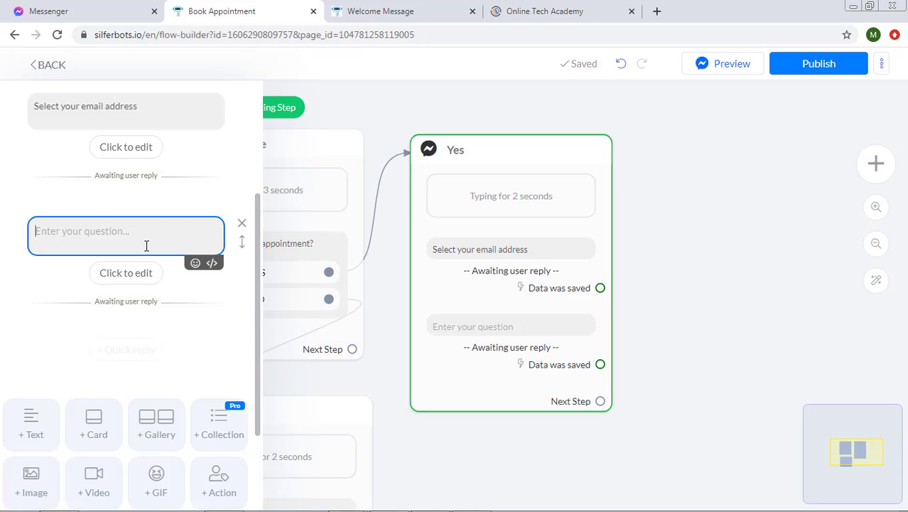
{"action": "type", "text": "Please select or t"}
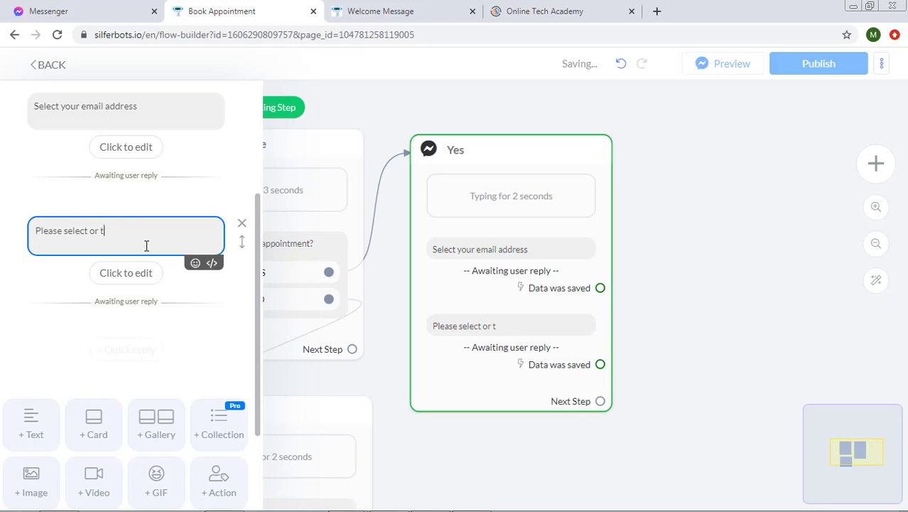
{"action": "type", "text": "ype your phone number"}
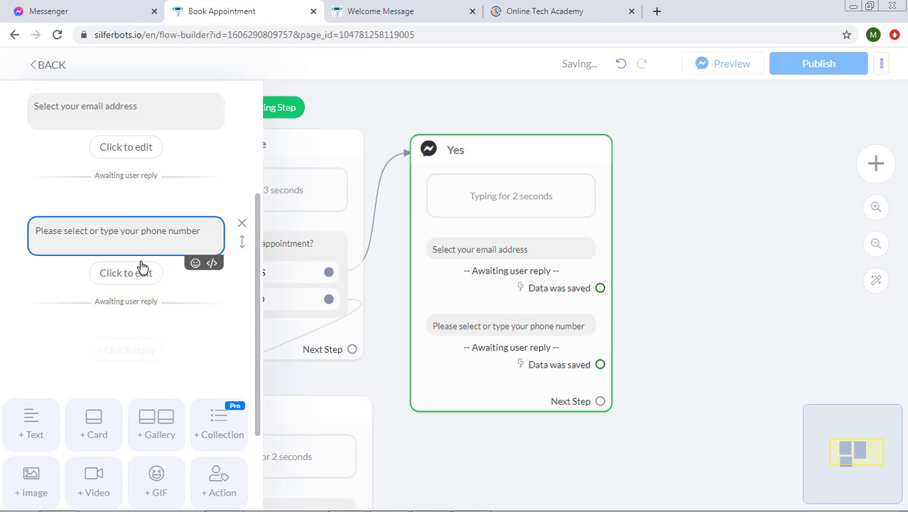
{"action": "left_click", "coordinate": [143, 272]}
{"action": "left_click", "coordinate": [381, 158]}
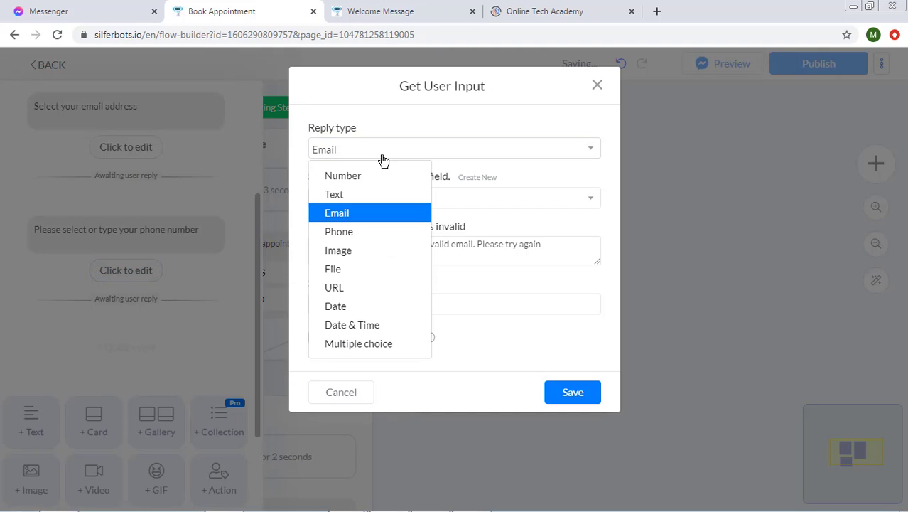
{"action": "left_click", "coordinate": [374, 234]}
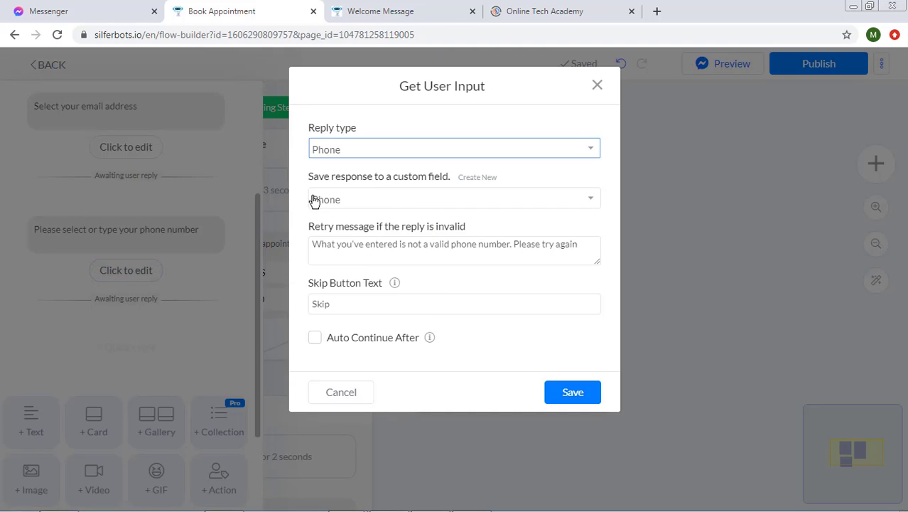
{"action": "left_click", "coordinate": [339, 307]}
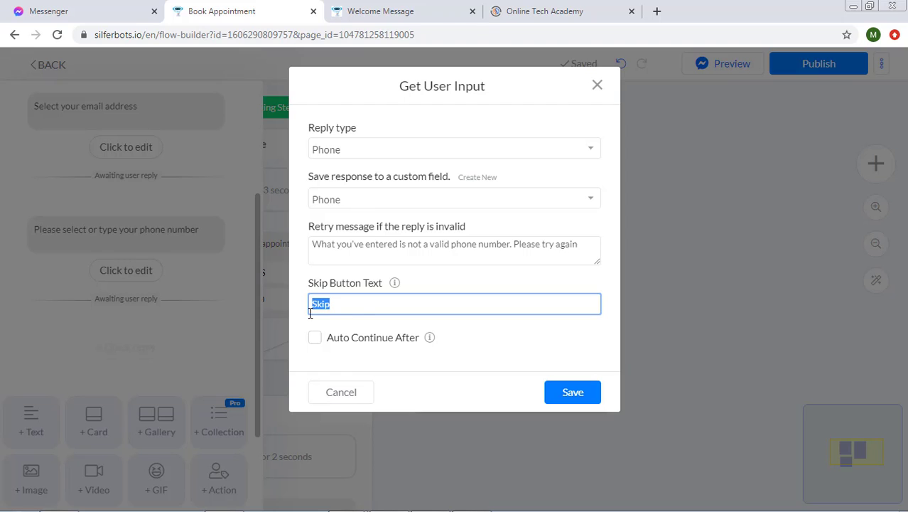
{"action": "key", "text": "BackSpace"}
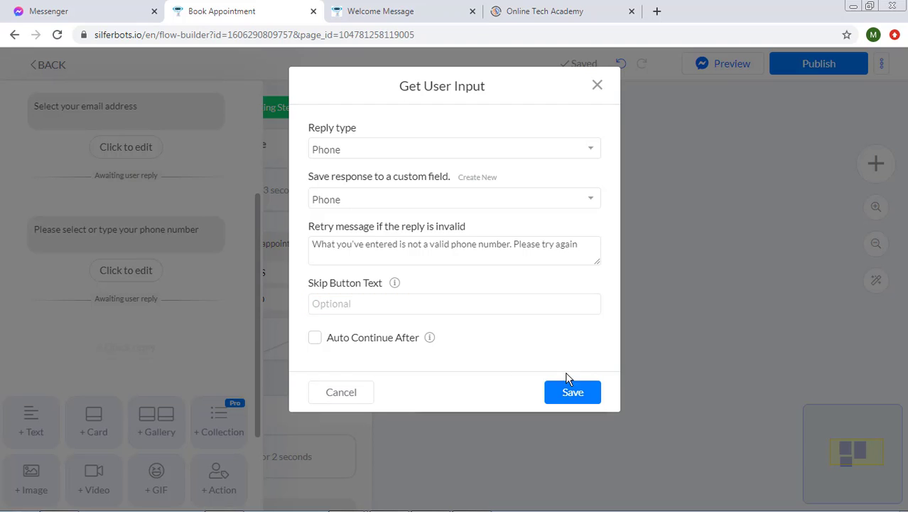
{"action": "left_click", "coordinate": [577, 395]}
- Add the question 'Select the time & date for appointment.' with a Date & Time reply type
{"action": "scroll", "coordinate": [217, 339], "scroll_direction": "down", "scroll_amount": 2}
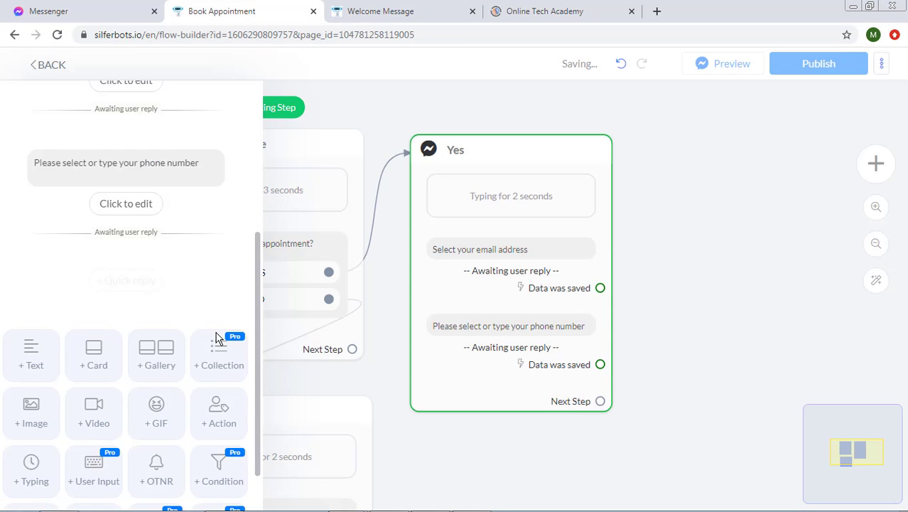
{"action": "left_click", "coordinate": [113, 423]}
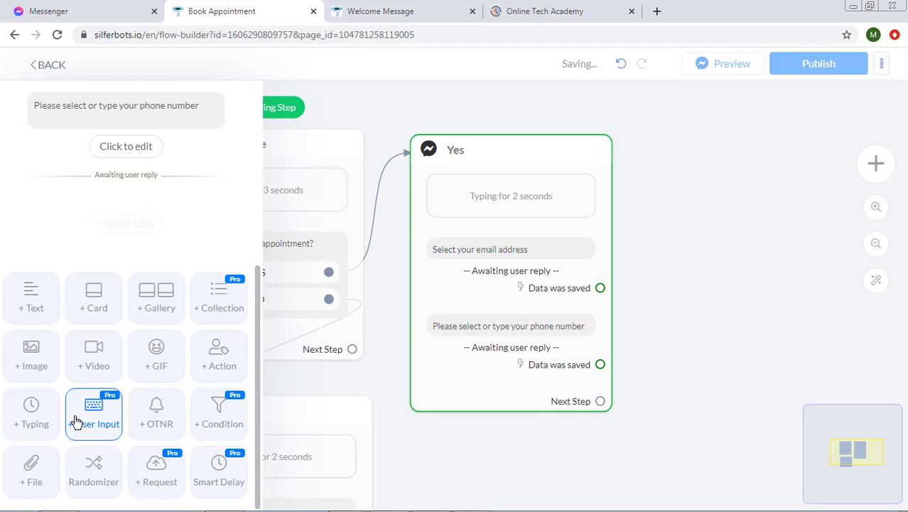
{"action": "left_click", "coordinate": [162, 175]}
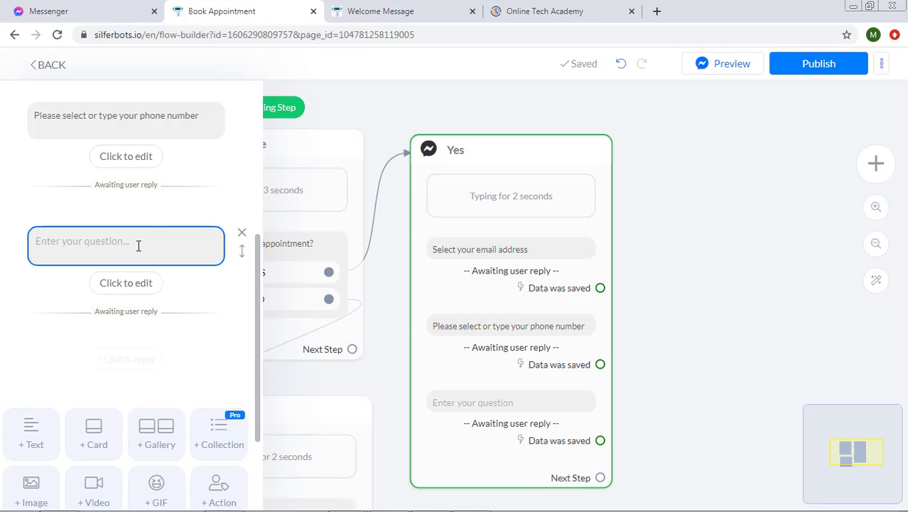
{"action": "type", "text": "Select the time & da"}
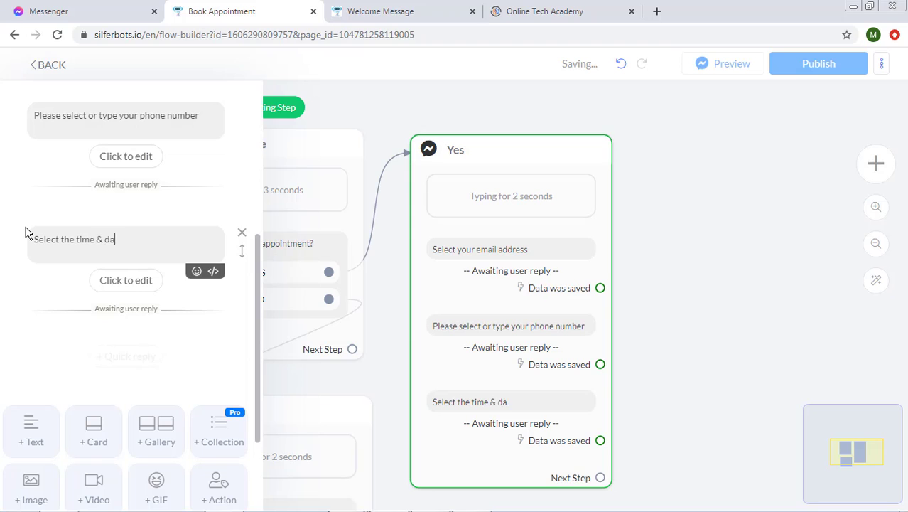
{"action": "type", "text": "te for appointment."}
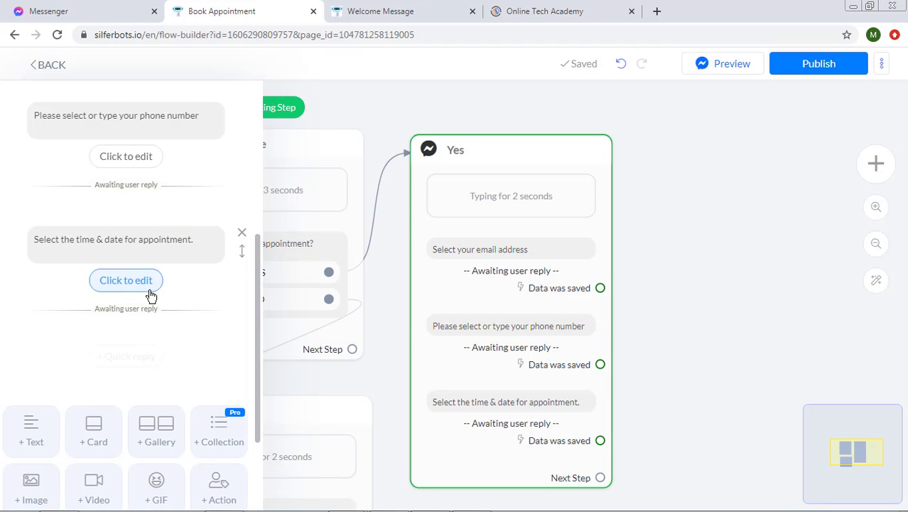
{"action": "left_click", "coordinate": [126, 280]}
{"action": "left_click", "coordinate": [393, 153]}
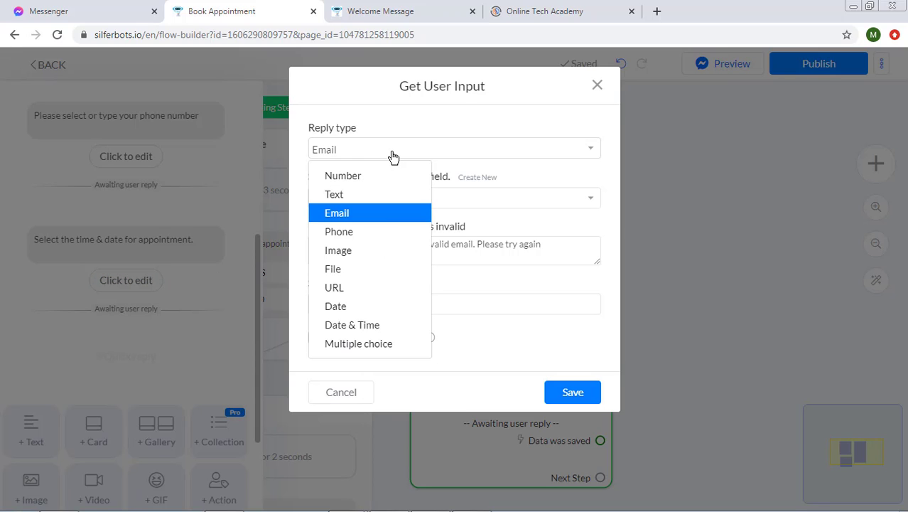
{"action": "left_click", "coordinate": [377, 325]}
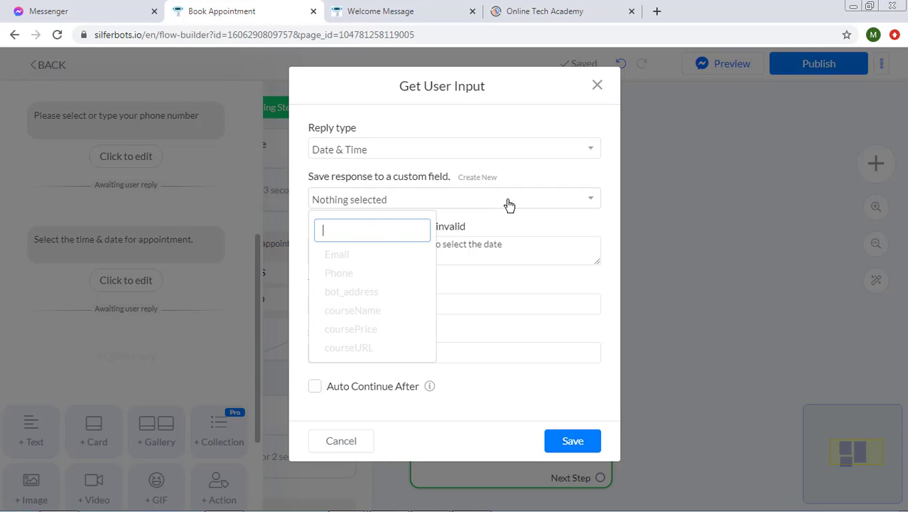
- Save the reply to a new custom field dateTime, described 'Date and time of Appointment', without a skip button
{"action": "left_click", "coordinate": [538, 220]}
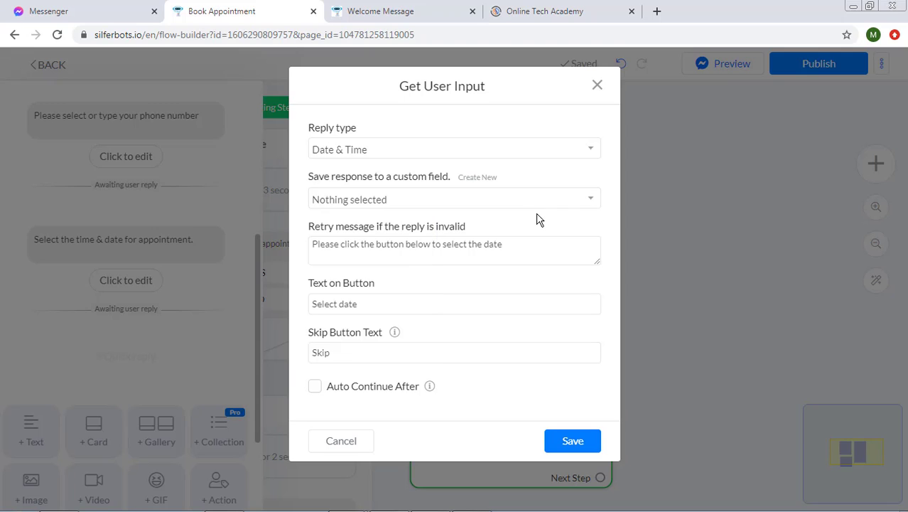
{"action": "left_click", "coordinate": [463, 181]}
{"action": "left_click", "coordinate": [409, 163]}
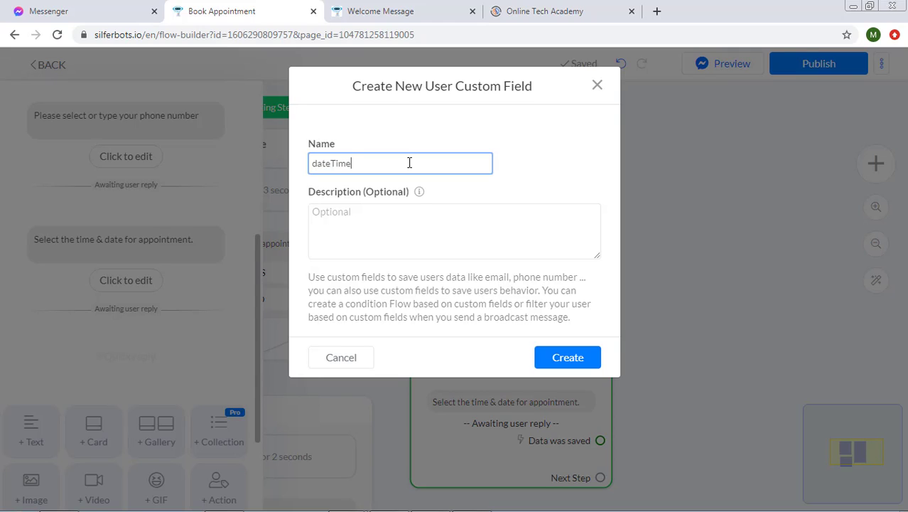
{"action": "left_click", "coordinate": [358, 223]}
{"action": "type", "text": "Date and "}
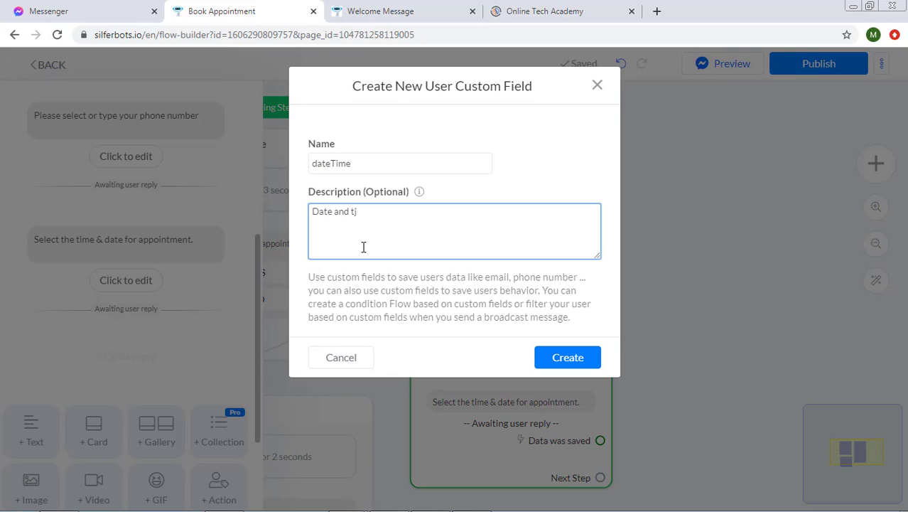
{"action": "type", "text": "time of Appointment"}
{"action": "left_click", "coordinate": [566, 361]}
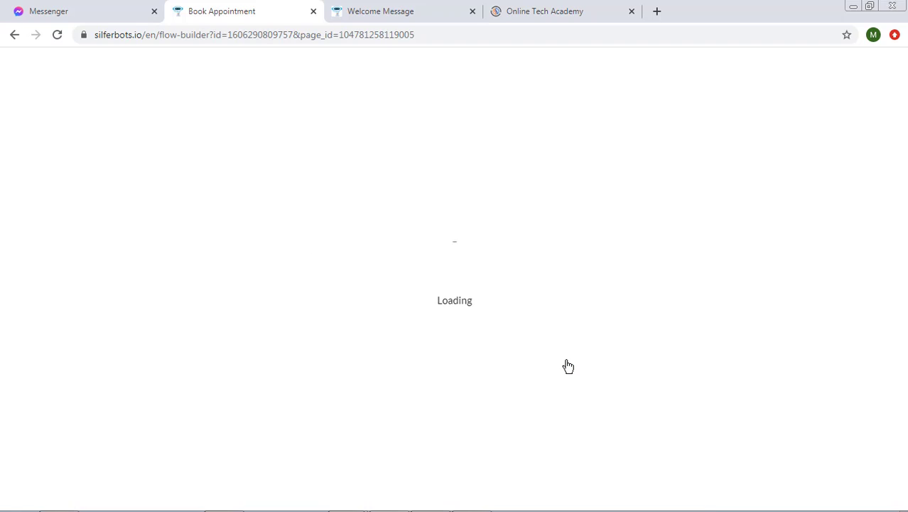
{"action": "left_click_drag", "start_coordinate": [363, 359], "coordinate": [302, 354]}
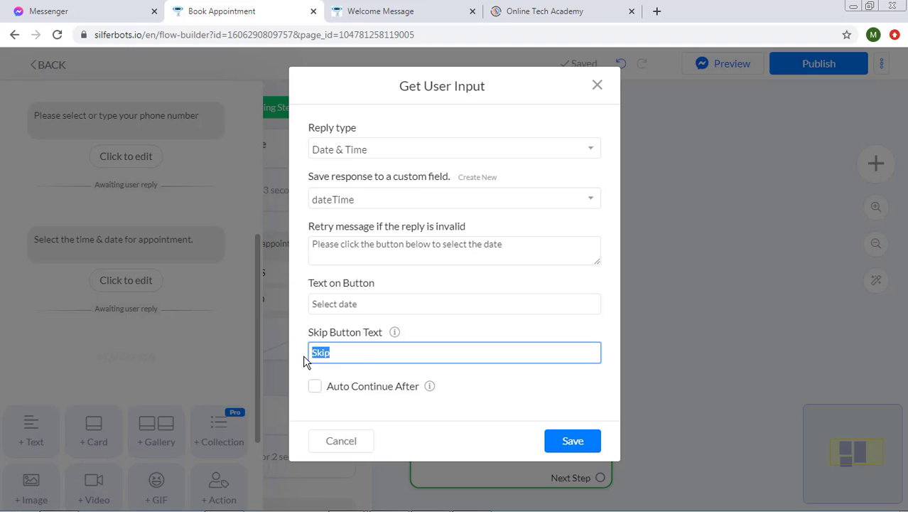
{"action": "key", "text": "BackSpace"}
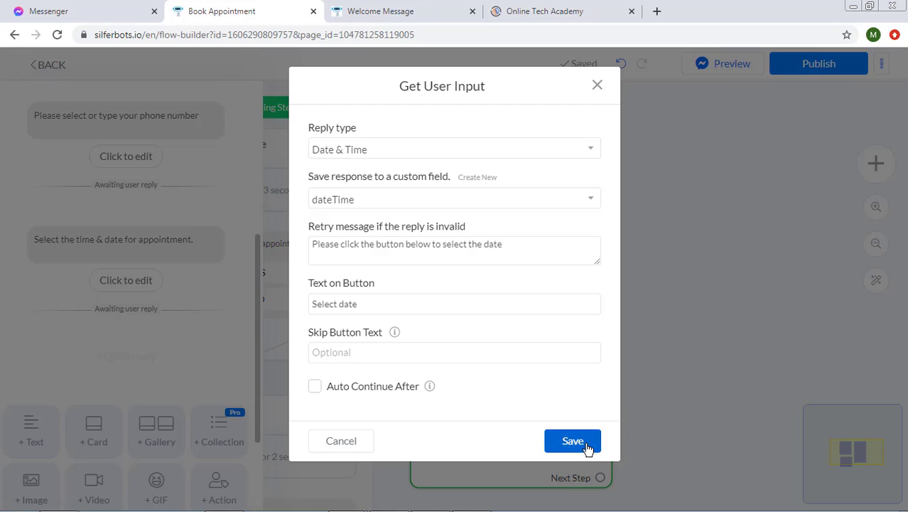
{"action": "left_click", "coordinate": [572, 440]}
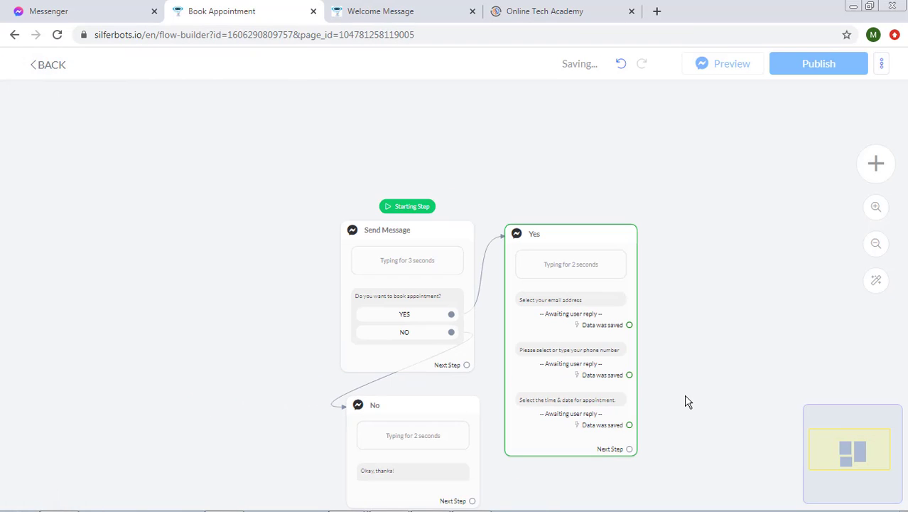
- Publish the flow and preview it in Messenger from the Send Message step
{"action": "left_click", "coordinate": [783, 71]}
{"action": "mouse_move", "coordinate": [407, 268]}
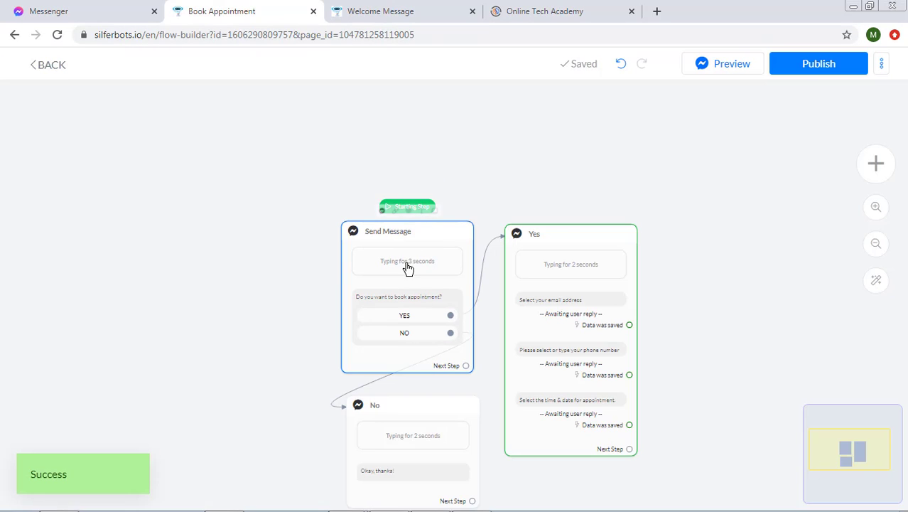
{"action": "left_click", "coordinate": [380, 212]}
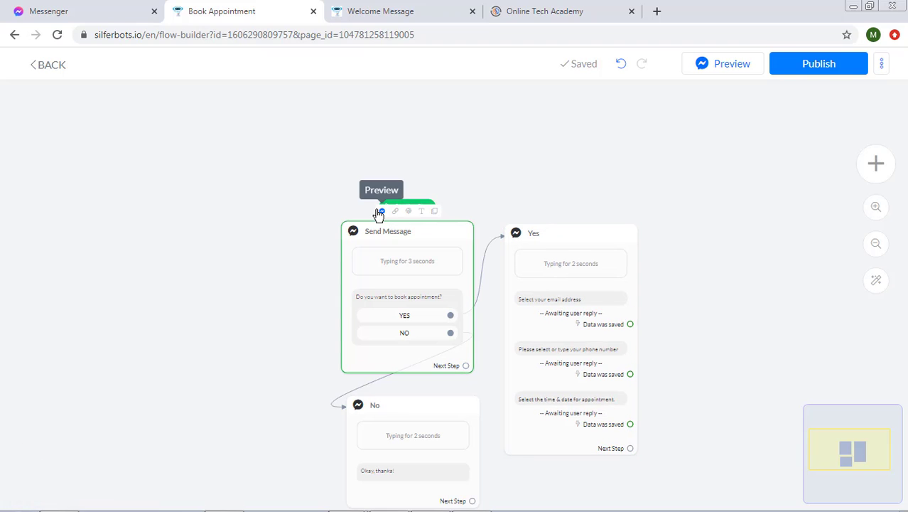
{"action": "left_click", "coordinate": [80, 8]}
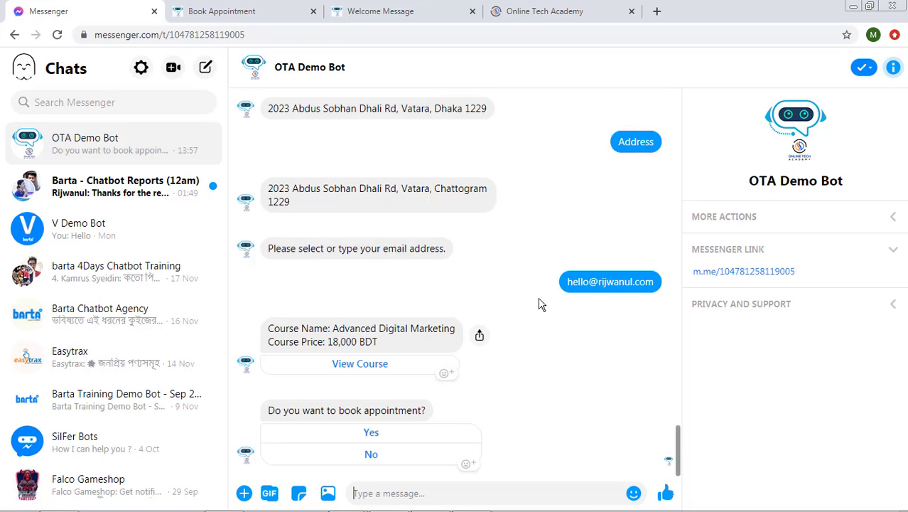
- Answer Yes, then send the bot an e-mail address and a phone number
{"action": "left_click", "coordinate": [373, 435]}
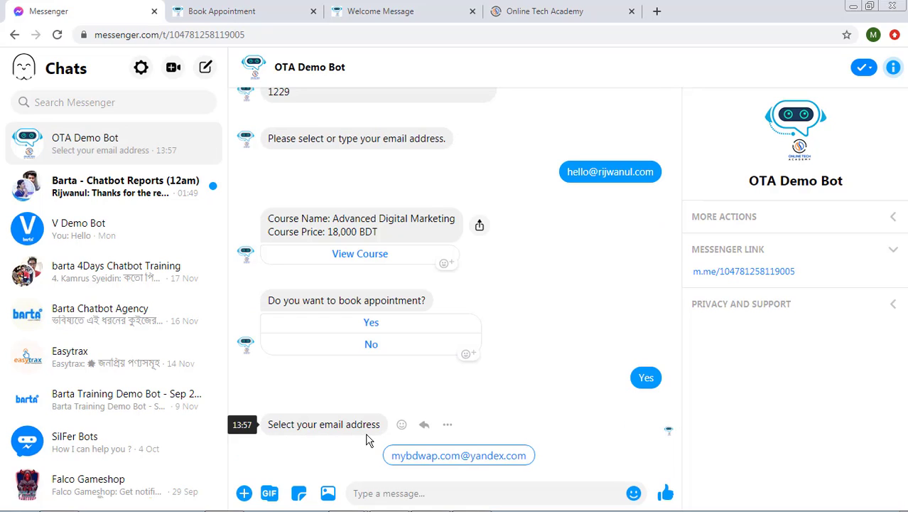
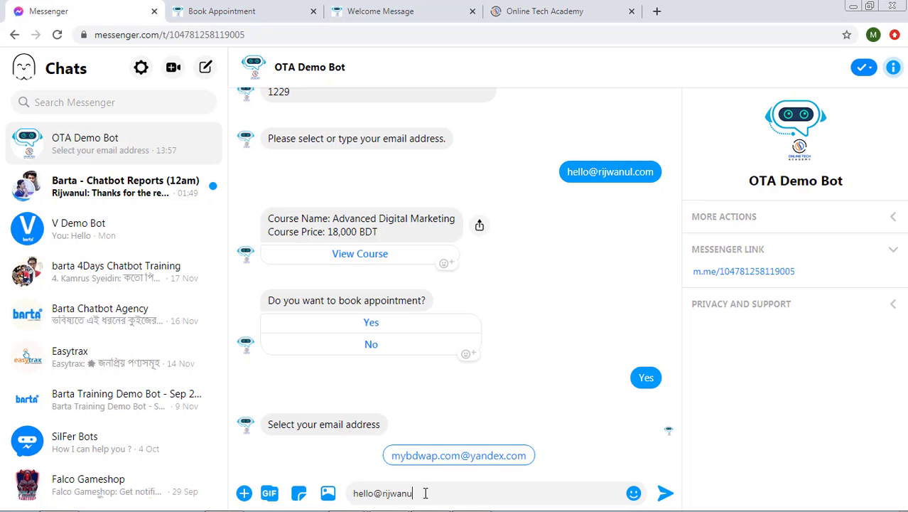
{"action": "key", "text": "Return"}
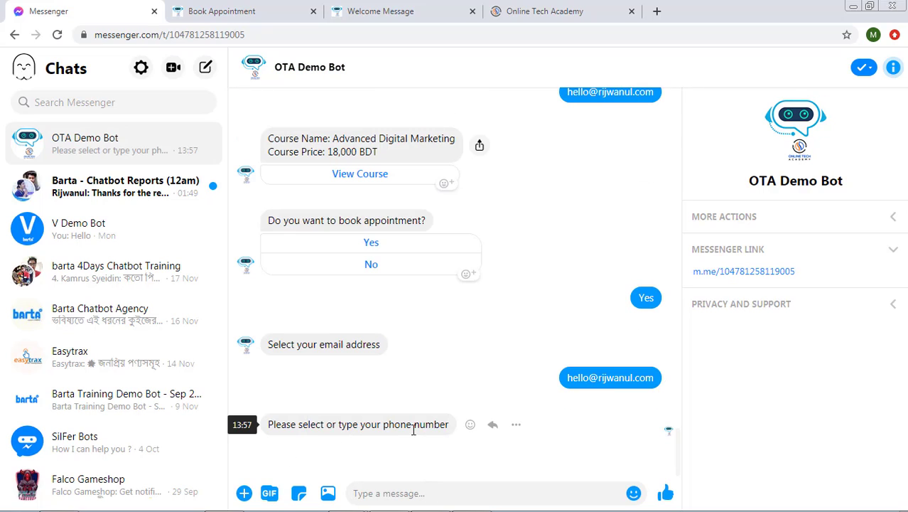
{"action": "left_click", "coordinate": [422, 492]}
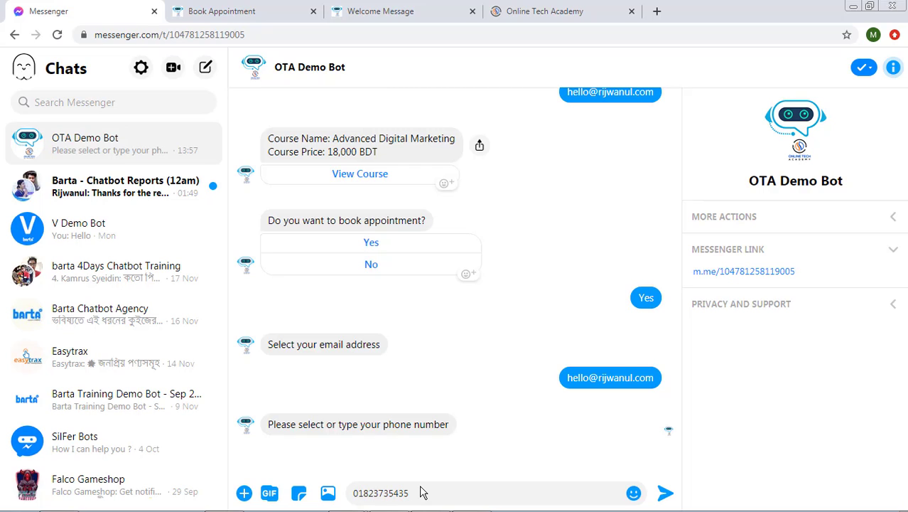
{"action": "key", "text": "Return"}
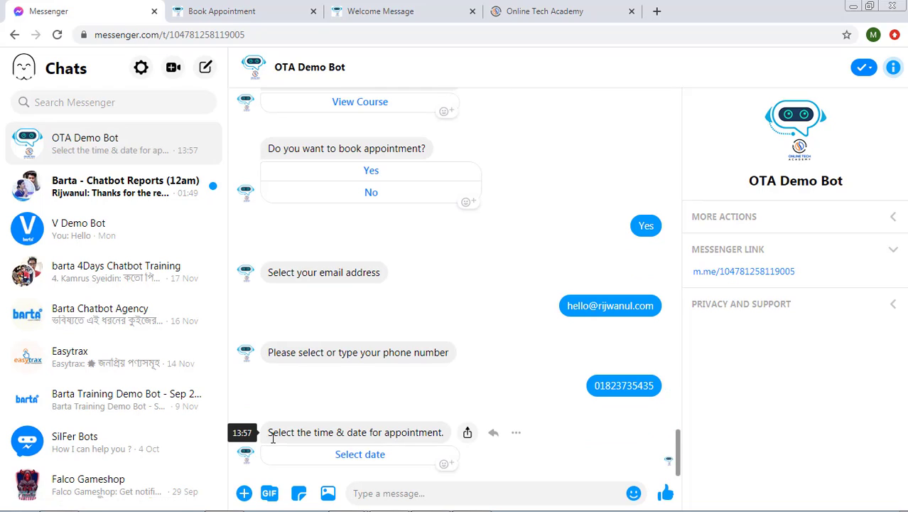
- Pick 28 Nov 2020 at 15:00 in the bot's date picker and submit it
{"action": "left_click", "coordinate": [360, 455]}
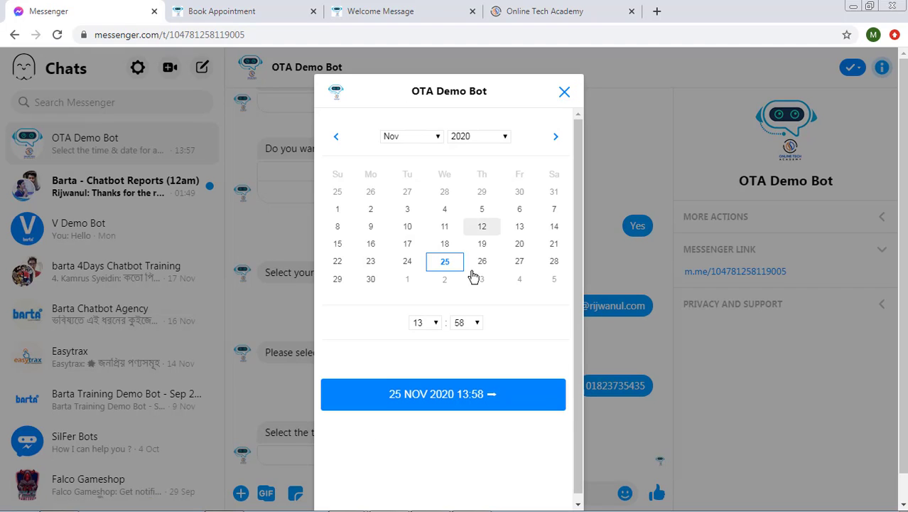
{"action": "left_click", "coordinate": [550, 264]}
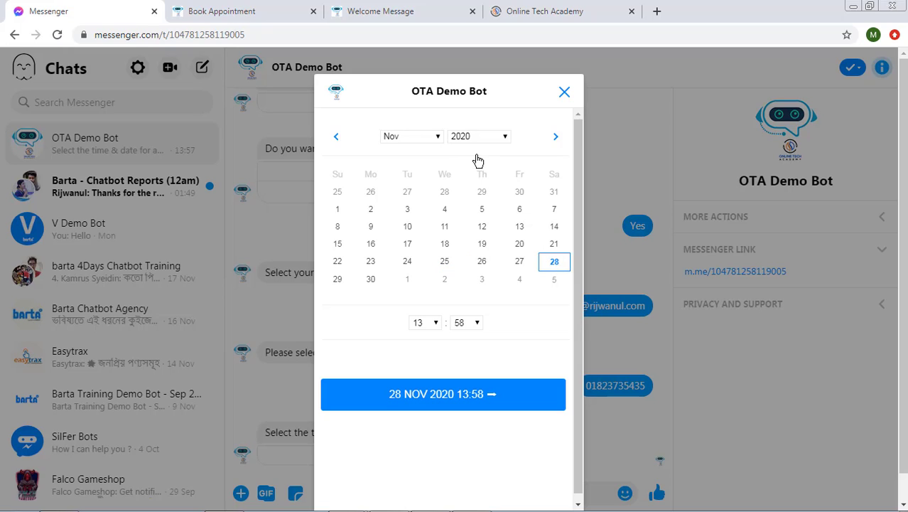
{"action": "left_click", "coordinate": [428, 323]}
{"action": "left_click", "coordinate": [418, 223]}
{"action": "left_click", "coordinate": [462, 323]}
{"action": "scroll", "coordinate": [462, 277], "scroll_direction": "up", "scroll_amount": 6}
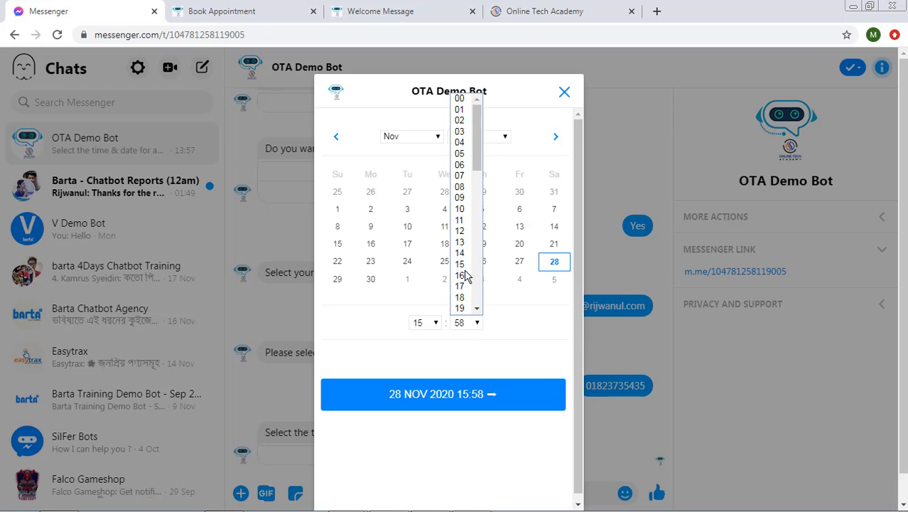
{"action": "left_click", "coordinate": [459, 99]}
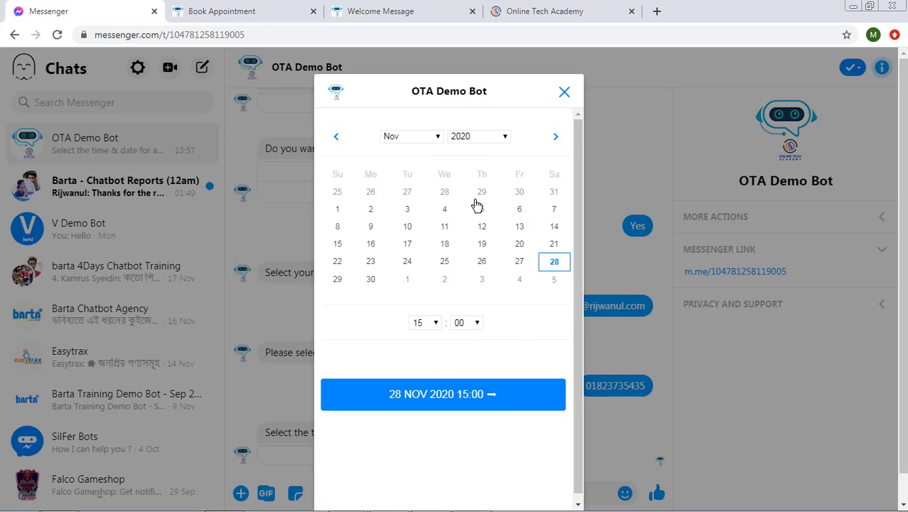
{"action": "left_click", "coordinate": [460, 402]}
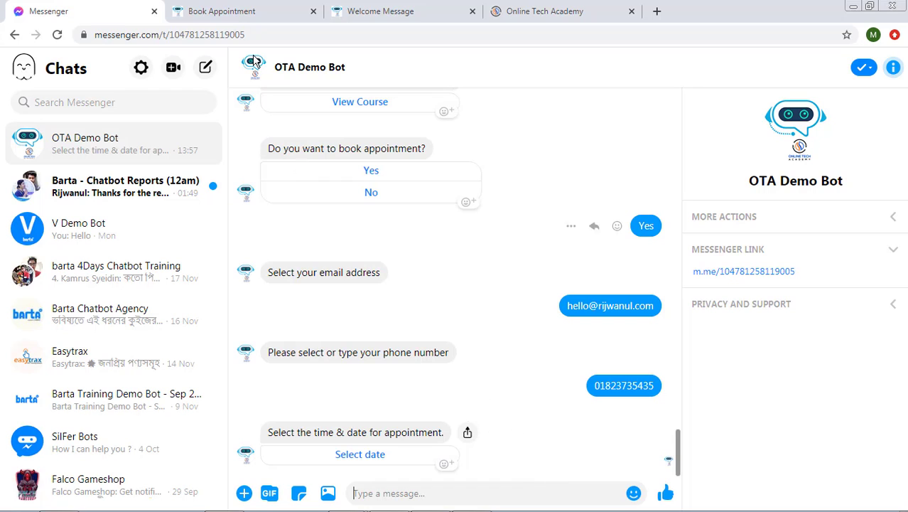
- Connect a new Send Message step after Yes saying 'Thanks for the info. We'll contact with you soon regarding the appointment.'
{"action": "left_click", "coordinate": [225, 9]}
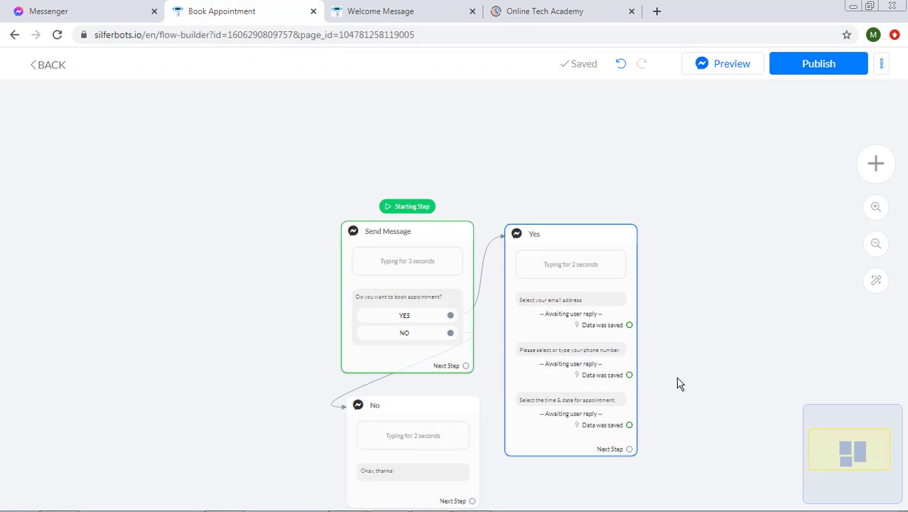
{"action": "left_click_drag", "start_coordinate": [649, 355], "coordinate": [431, 216]}
{"action": "scroll", "coordinate": [485, 389], "scroll_direction": "up", "scroll_amount": 5}
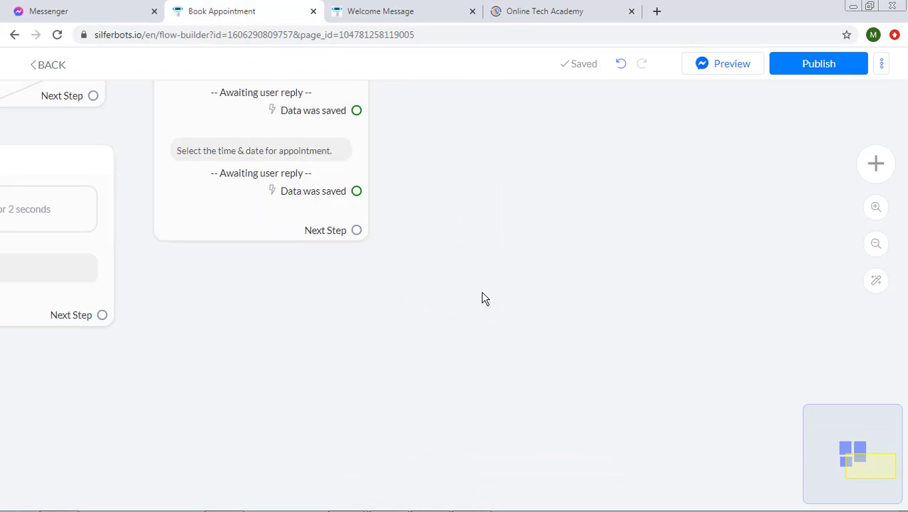
{"action": "left_click_drag", "start_coordinate": [482, 232], "coordinate": [486, 442]}
{"action": "scroll", "coordinate": [486, 447], "scroll_direction": "down", "scroll_amount": 3}
{"action": "left_click_drag", "start_coordinate": [395, 438], "coordinate": [448, 218]}
{"action": "left_click", "coordinate": [17, 305]}
{"action": "left_click", "coordinate": [152, 193]}
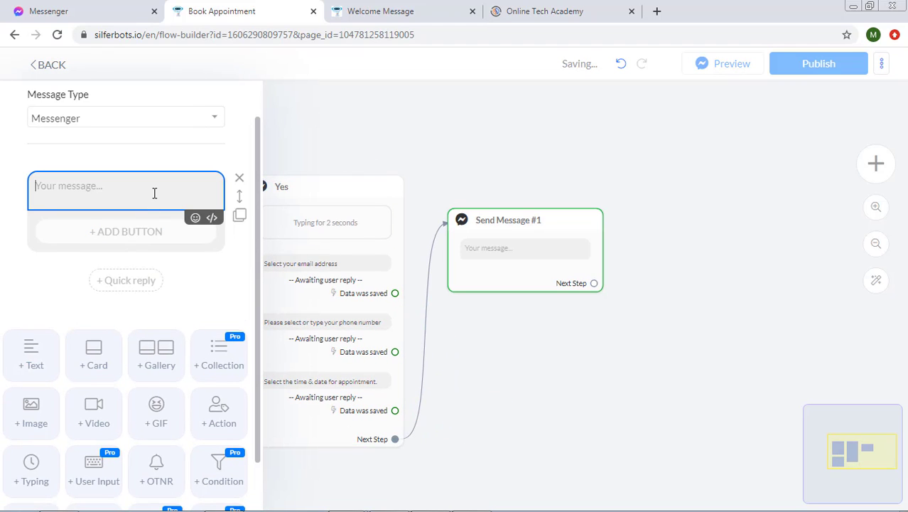
{"action": "type", "text": "Thanks for the info. We"}
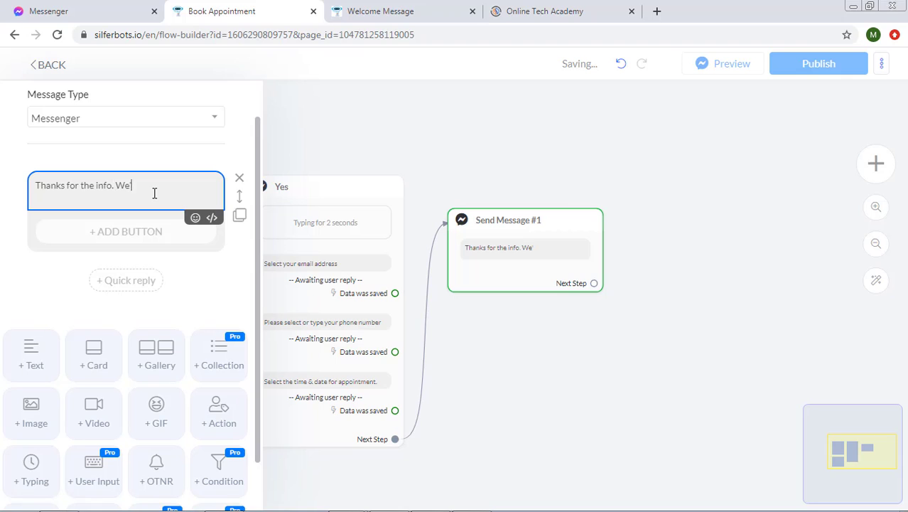
{"action": "type", "text": "'ll contzact with you soon regarding the a"}
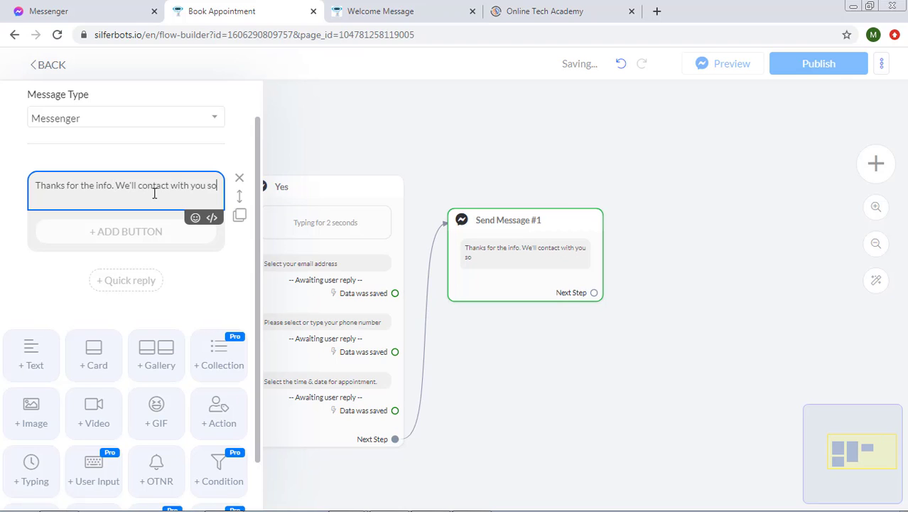
{"action": "type", "text": "ppointment."}
{"action": "left_click", "coordinate": [262, 308]}
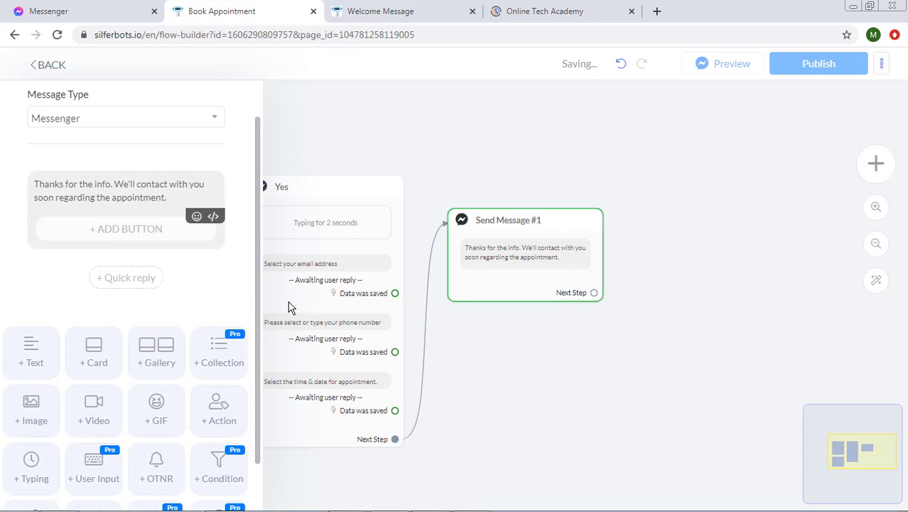